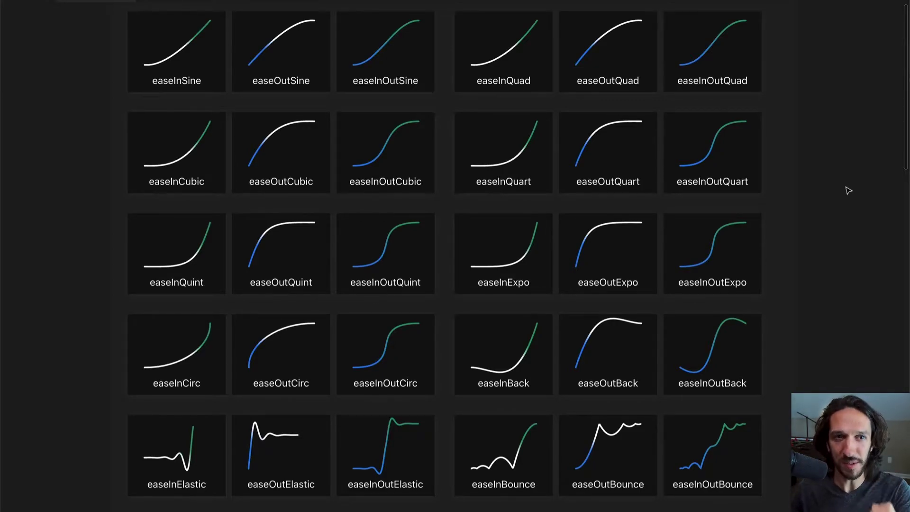
Scroll down past the easings.net curve grid to the Enter, Standard and Exit Easing diagrams
scroll(844, 191, down, 5)
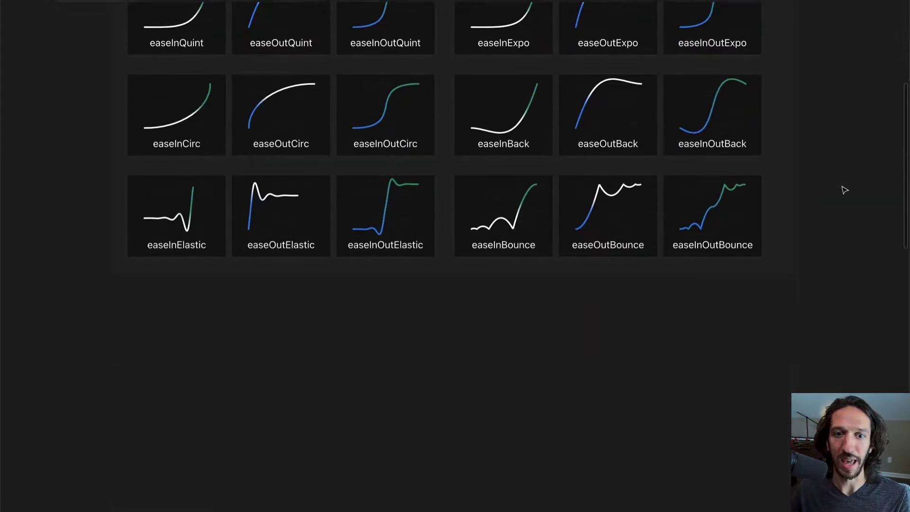
scroll(843, 191, down, 10)
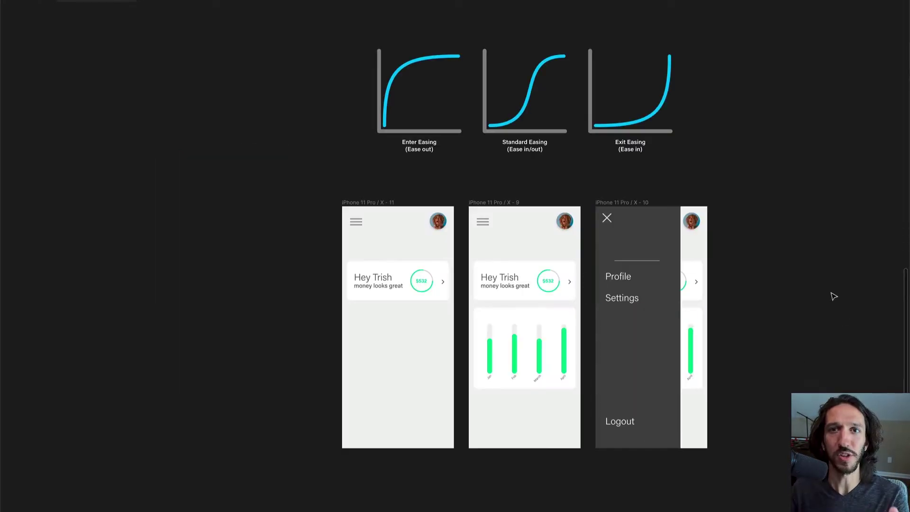
Select X - 9's greeting card to show it moving between screens, then clear the selection
click(500, 217)
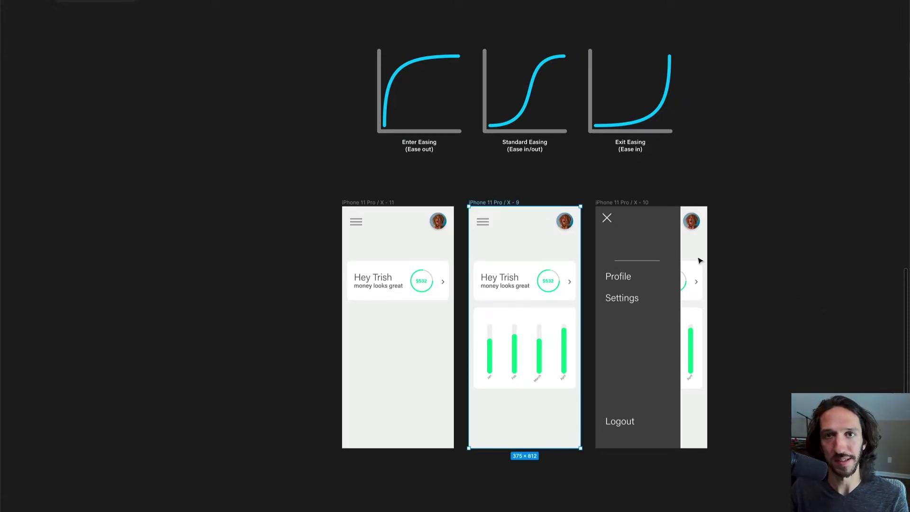
click(513, 296)
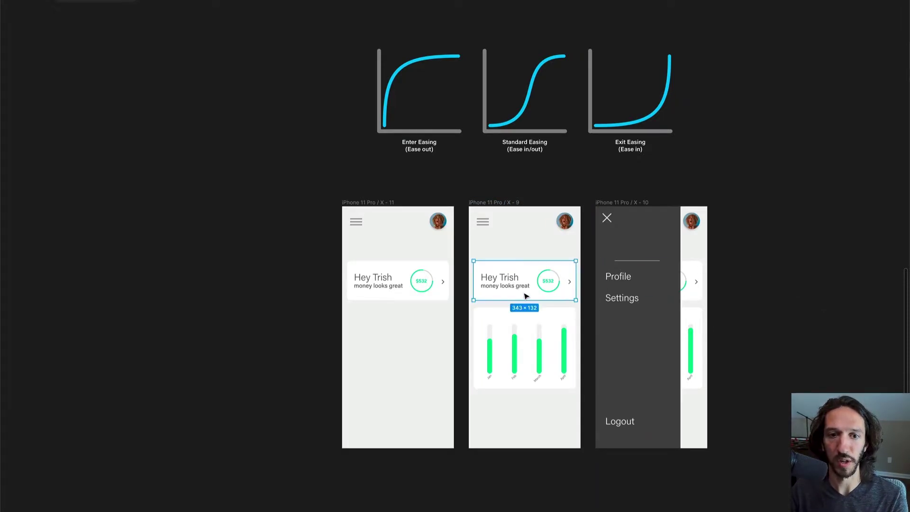
mouse_move(535, 292)
mouse_down()
mouse_move(452, 291)
mouse_move(531, 292)
mouse_move(512, 290)
mouse_move(504, 325)
mouse_move(518, 325)
mouse_move(508, 325)
mouse_move(535, 303)
mouse_up()
click(761, 285)
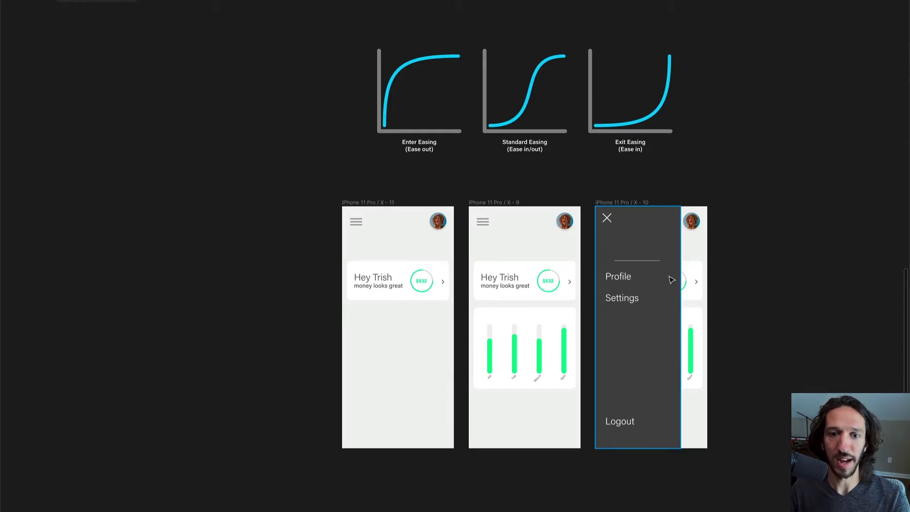
click(534, 288)
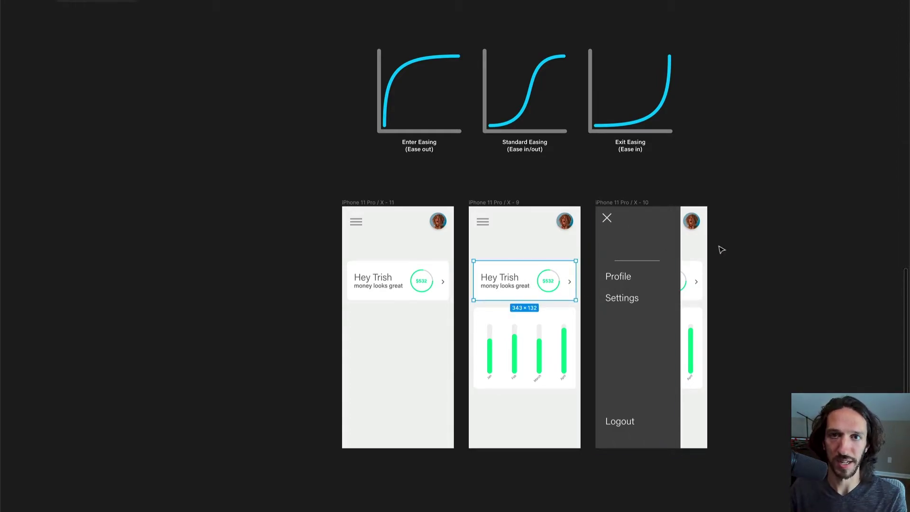
click(796, 241)
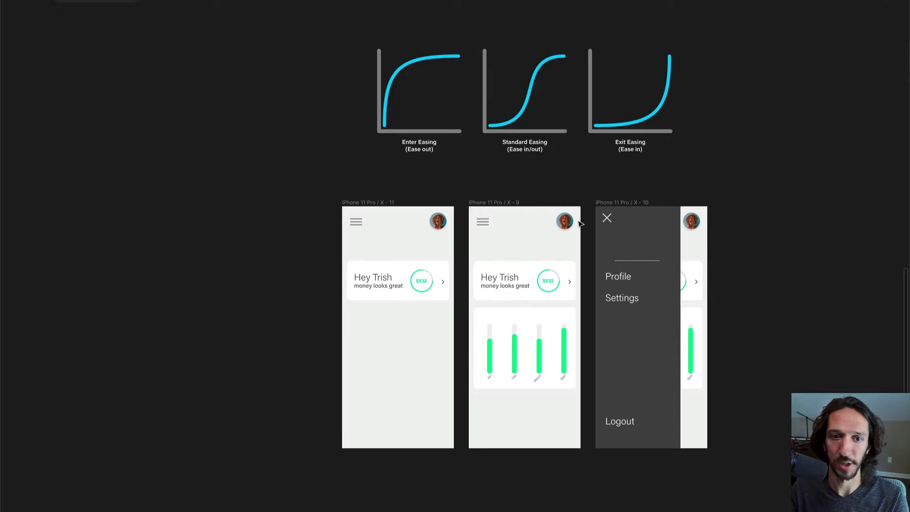
Restore the hidden editing interface and place a duplicate of X - 11 to its left
key(ctrl+backslash)
click(353, 206)
key(ctrl+d)
drag(368, 208, 221, 209)
Delete the copied and old X - 11 frames, then duplicate X - 9 to the left
click(250, 189)
shift+click(369, 206)
key(Delete)
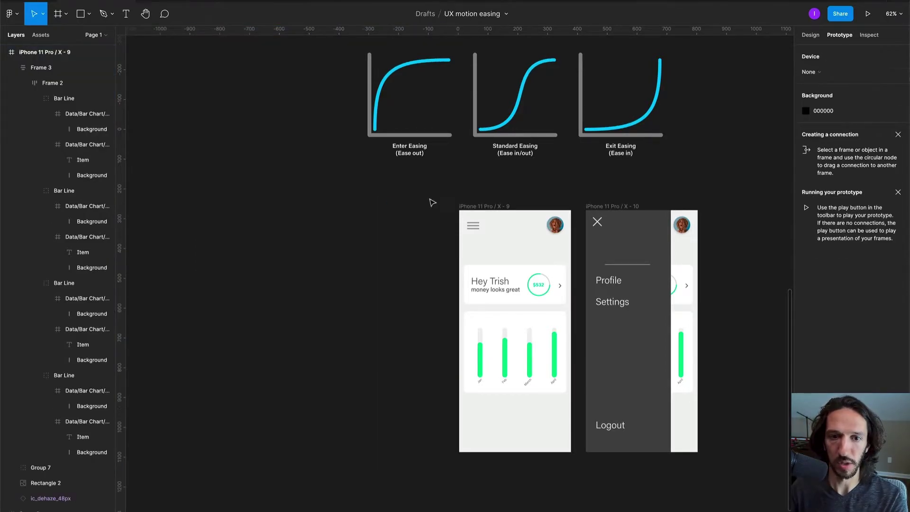
click(516, 217)
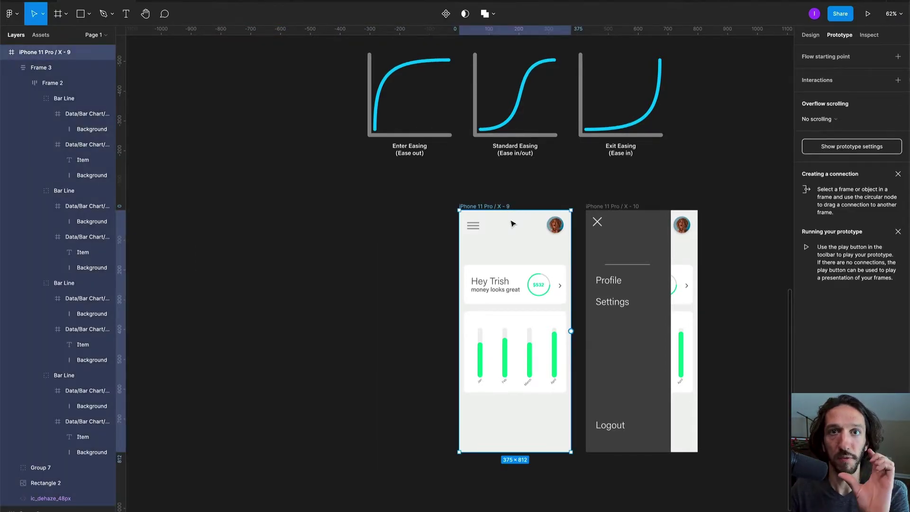
drag(494, 208, 368, 212)
key(Escape)
Remove the bar chart from X - 11, copy it left as X - 12, and remove that copy's greeting card
click(403, 335)
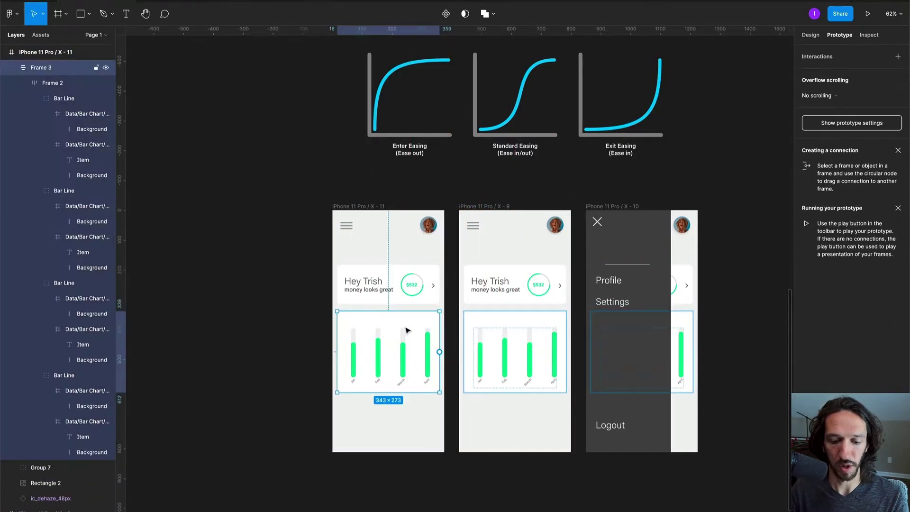
drag(417, 324, 303, 328)
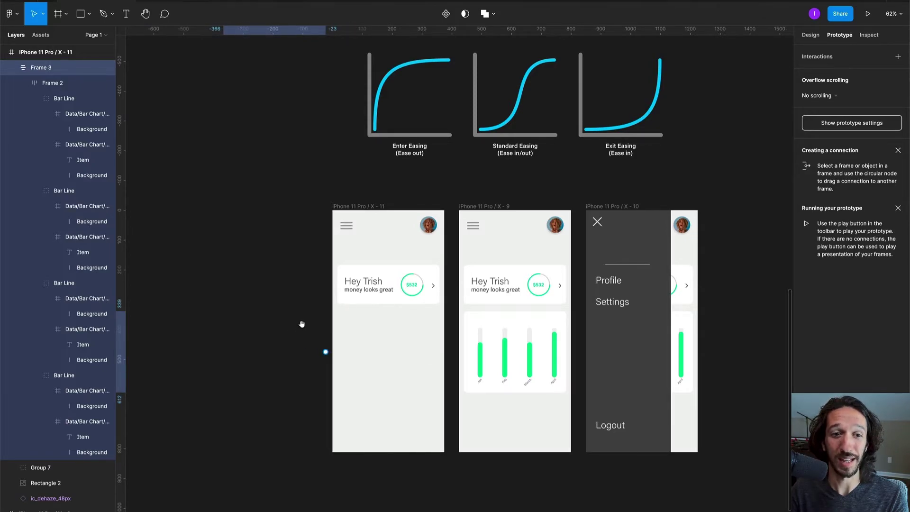
drag(388, 214, 271, 214)
click(276, 296)
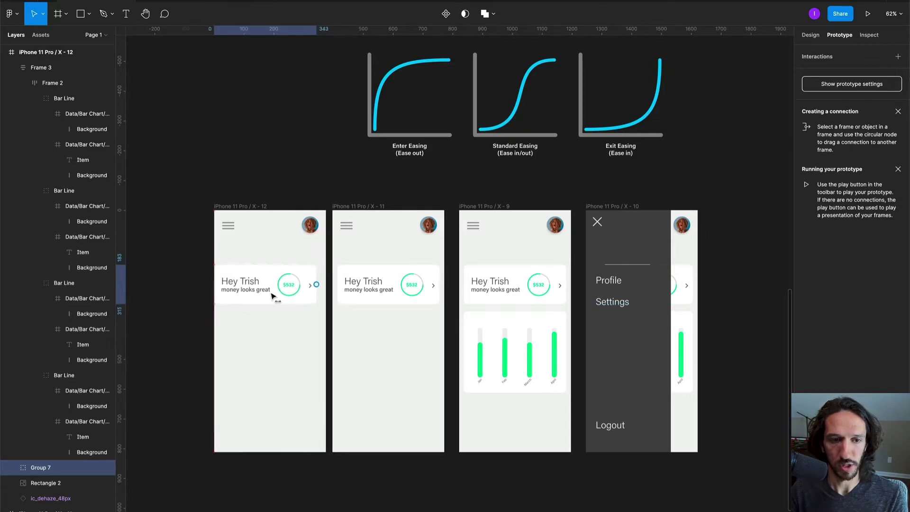
drag(277, 296, 167, 294)
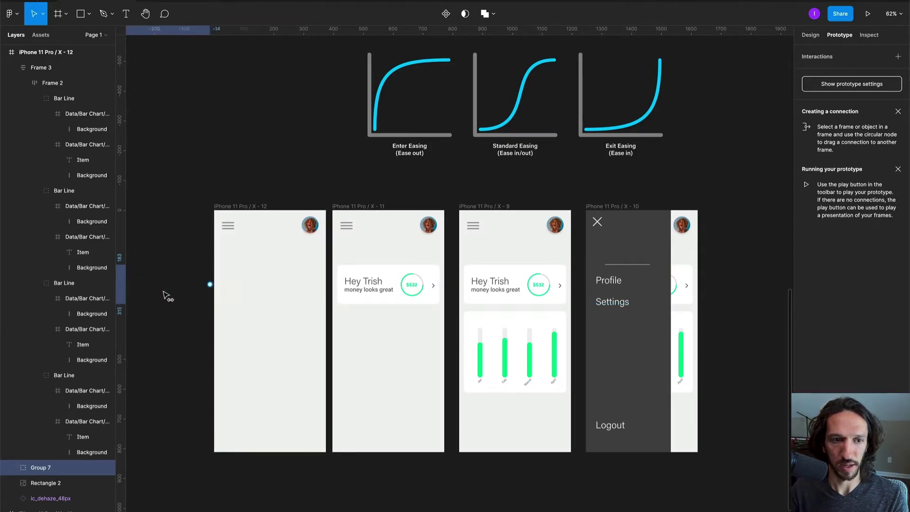
click(314, 184)
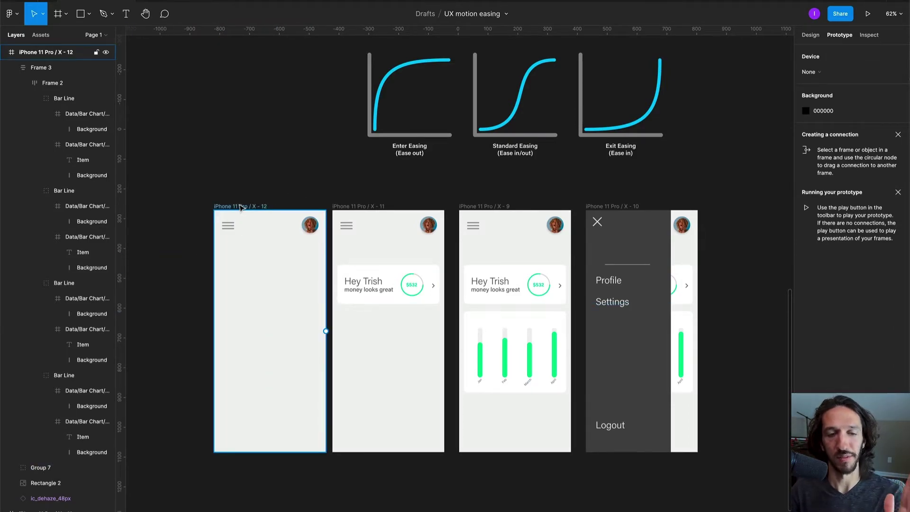
Review screens X - 12, X - 11, X - 9 (with its menu icon) and X - 10
click(266, 207)
click(359, 207)
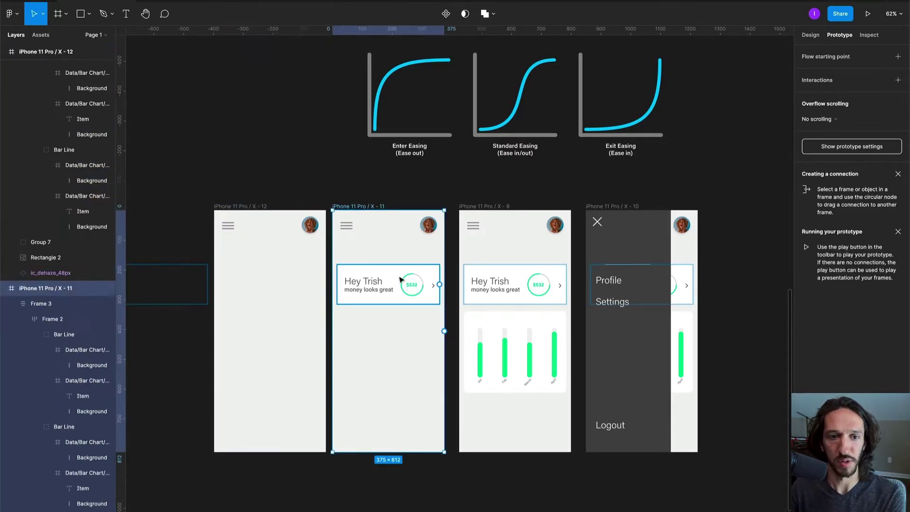
click(485, 207)
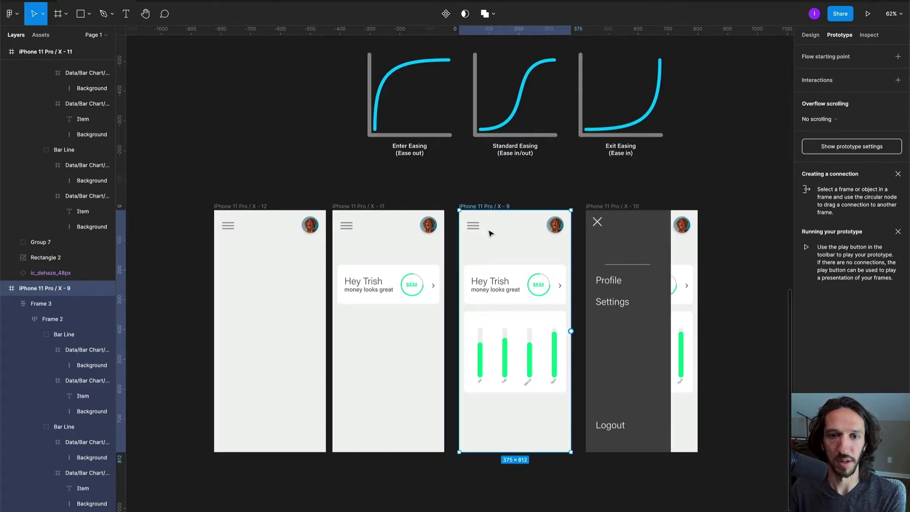
click(472, 226)
click(644, 246)
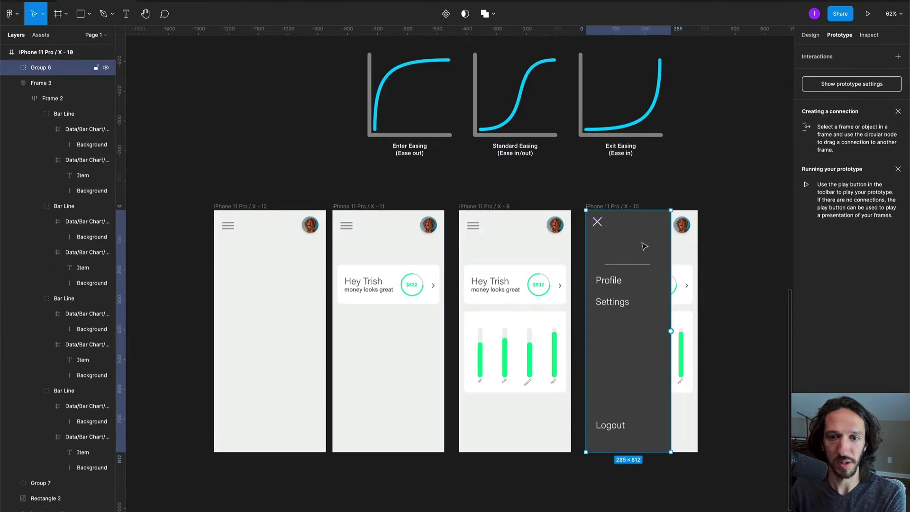
click(717, 239)
scroll(742, 229, right, 5)
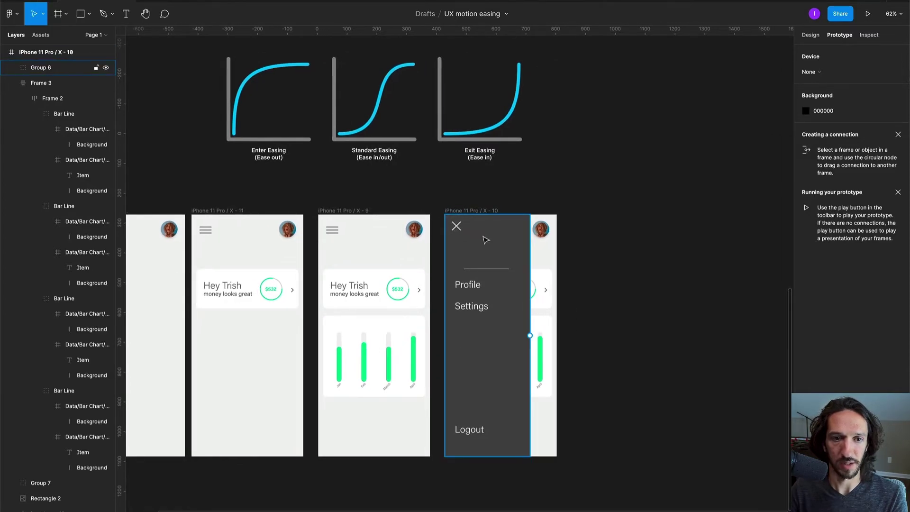
scroll(353, 255, left, 3)
scroll(353, 255, down, 1)
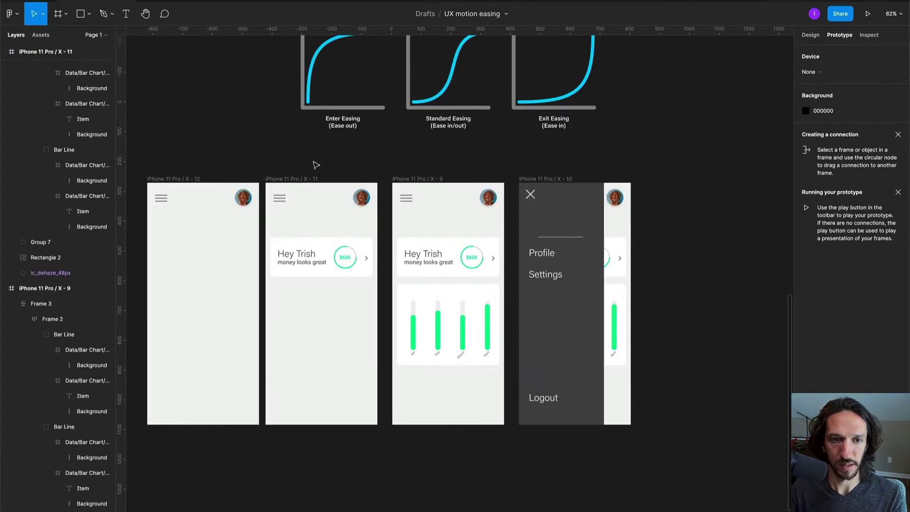
Duplicate the X - 11 and X - 12 screens to the right of the X - 10 side-menu screen
click(297, 178)
shift+click(208, 178)
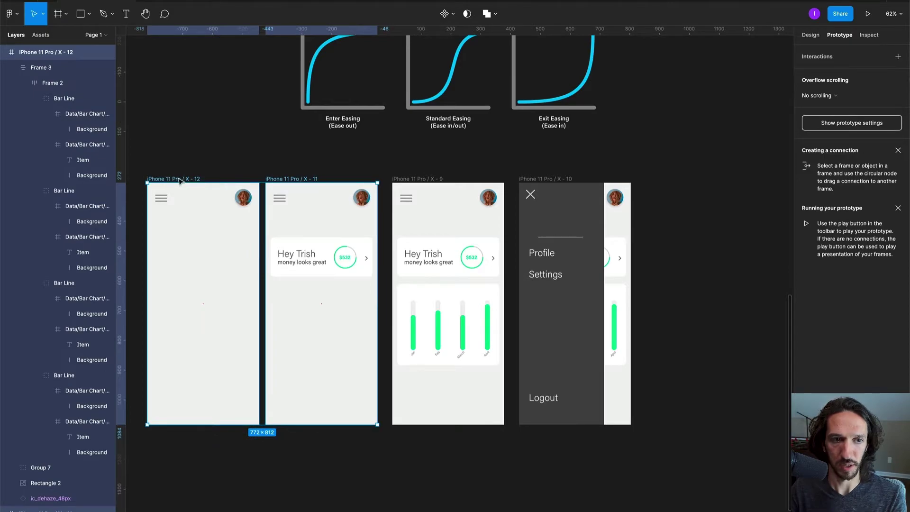
alt+drag(208, 178, 713, 179)
click(688, 162)
scroll(392, 140, up, 2)
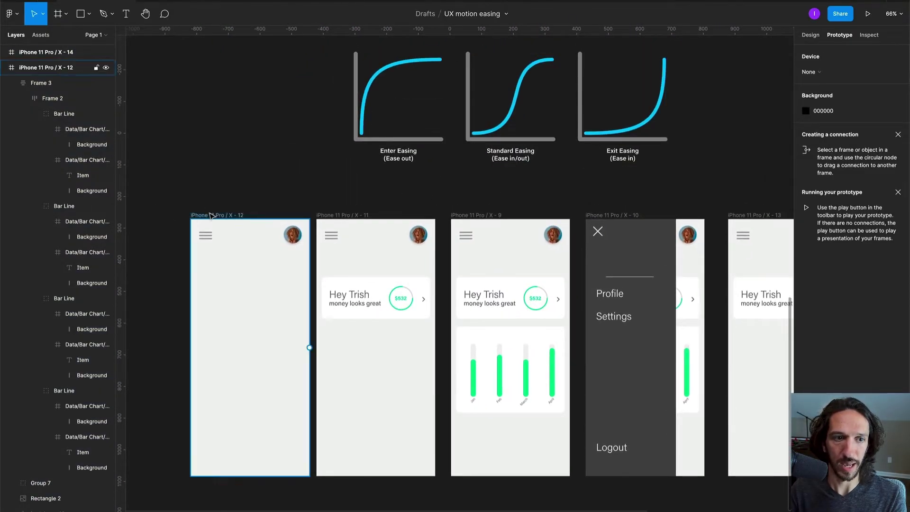
Draw a prototype connection from the empty X - 12 screen to X - 11
click(307, 345)
drag(309, 348, 753, 237)
click(753, 133)
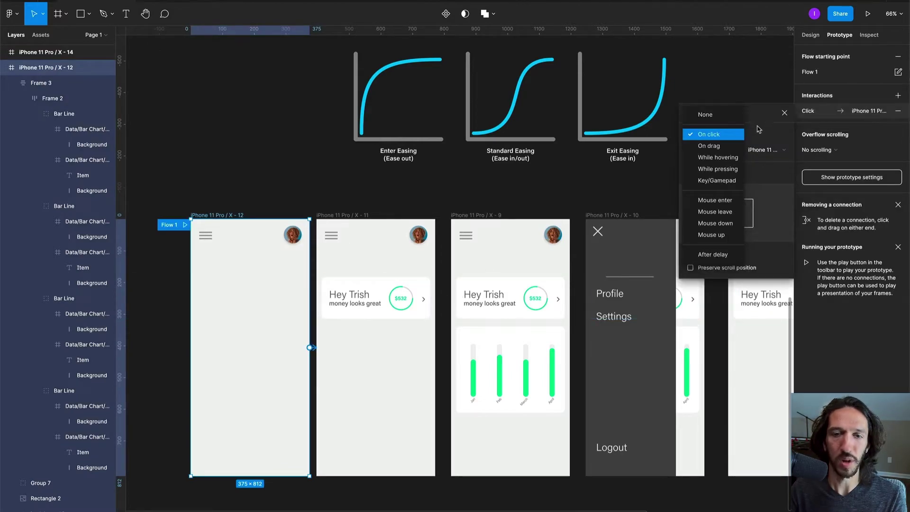
click(766, 129)
click(729, 135)
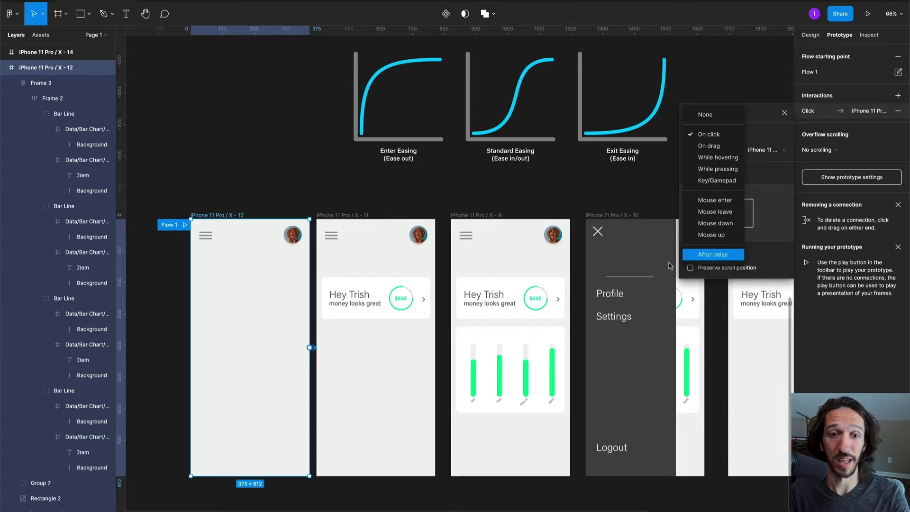
click(713, 255)
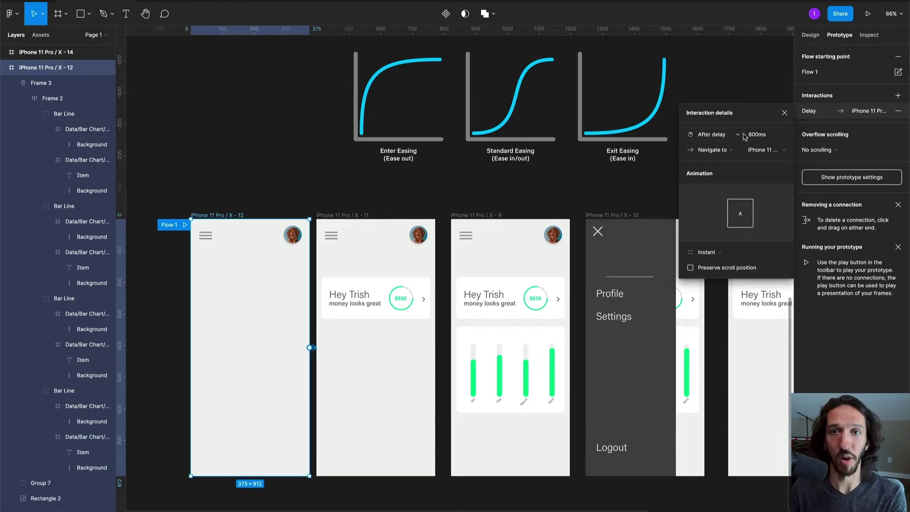
Set the interaction trigger to On click with a Smart Animate transition
click(739, 135)
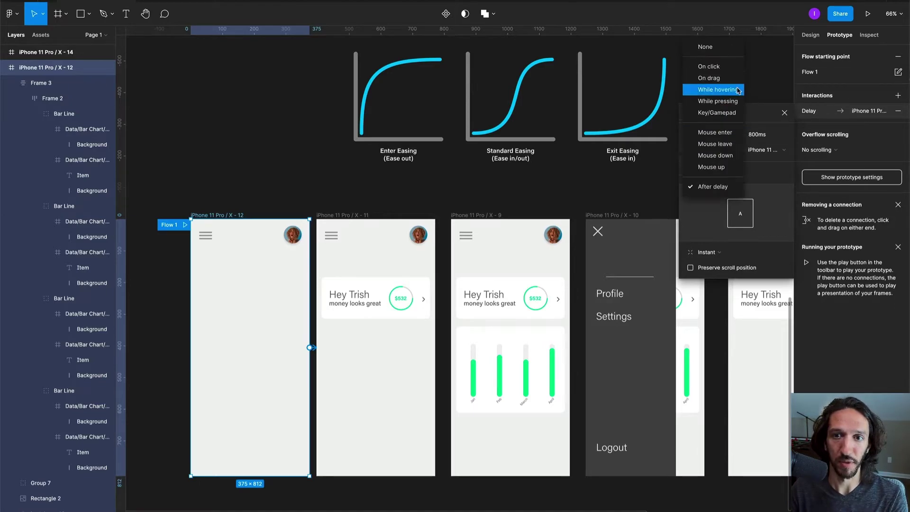
click(710, 66)
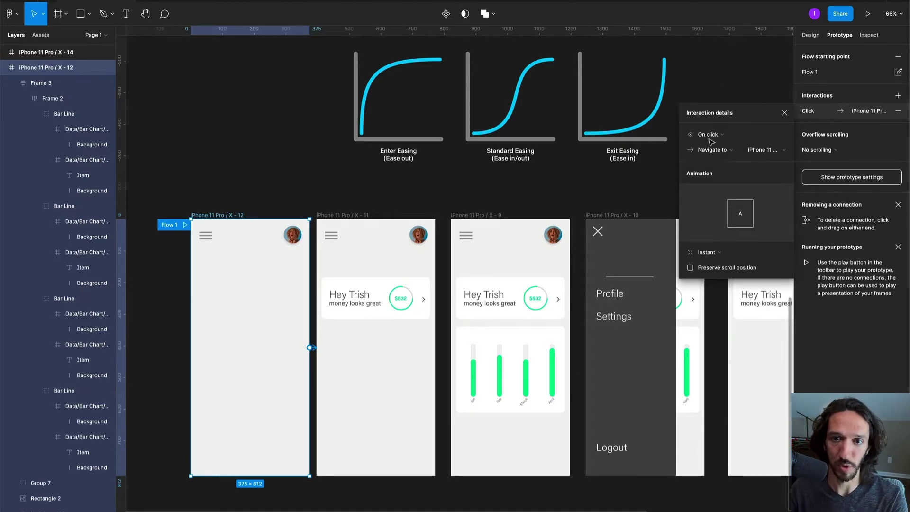
click(711, 251)
click(717, 274)
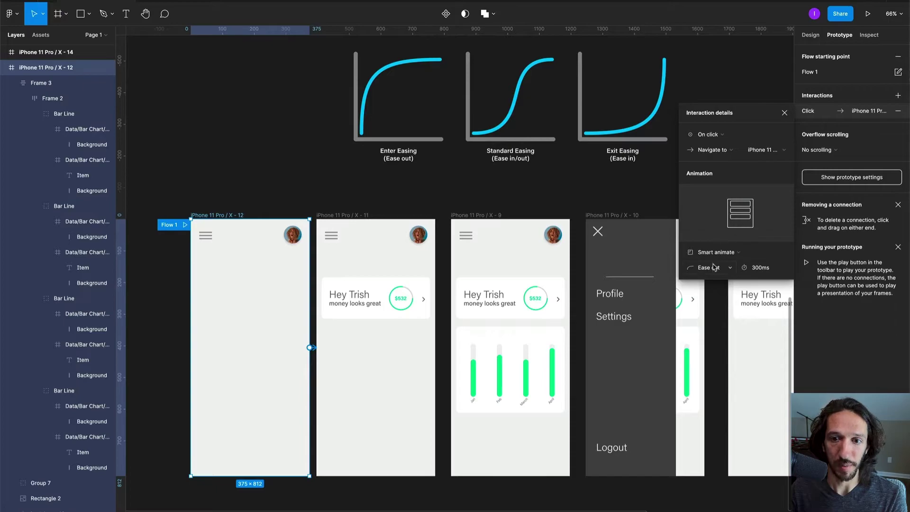
Preview the Gentle spring easing, then switch to Ease in
click(715, 268)
click(716, 267)
click(716, 268)
click(725, 269)
click(727, 271)
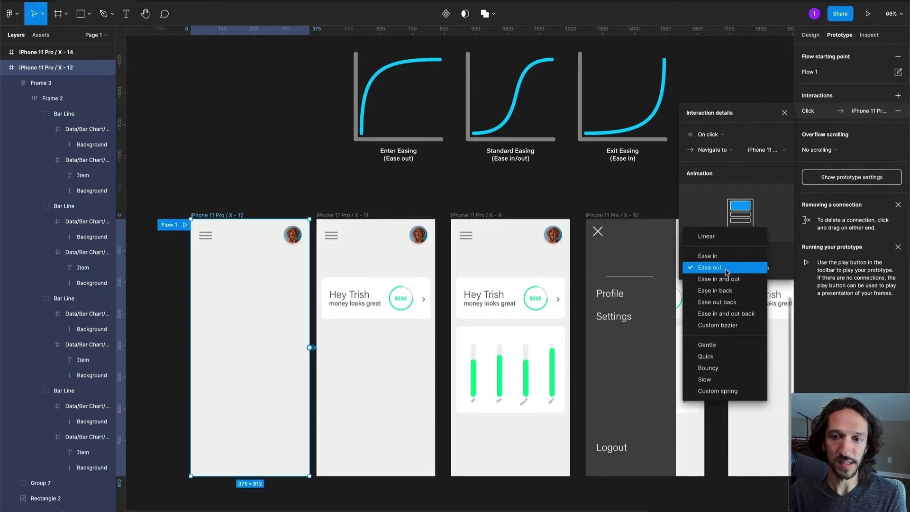
click(729, 349)
click(710, 269)
click(714, 264)
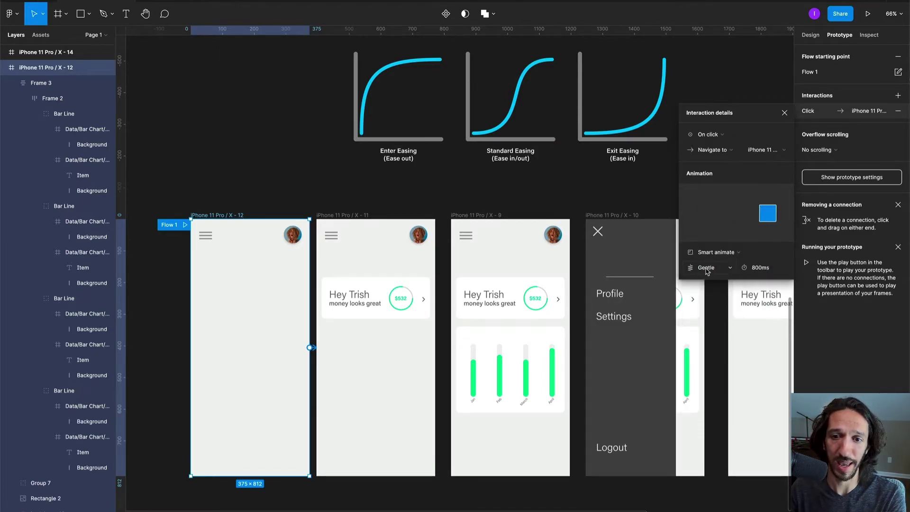
click(713, 267)
click(710, 179)
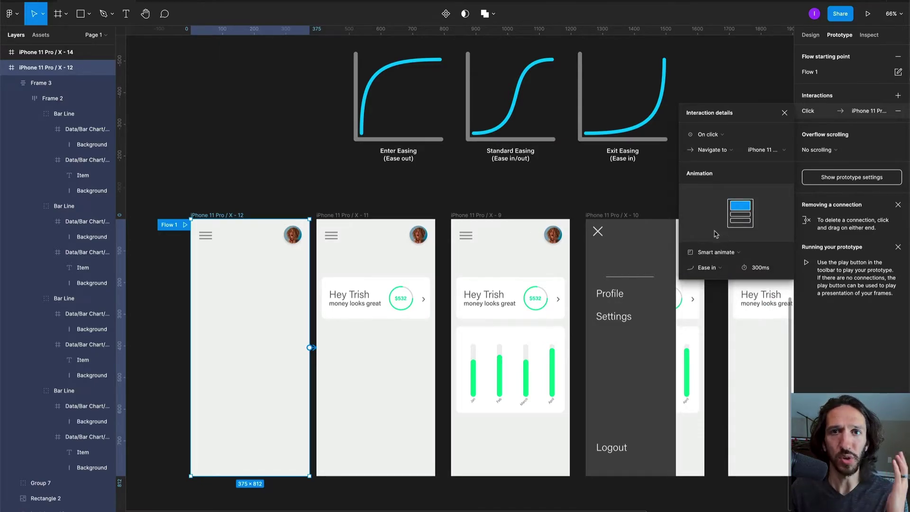
Try Ease out, then settle on Ease in and out for the 300ms transition
click(731, 272)
click(722, 268)
click(718, 270)
click(720, 280)
click(711, 267)
click(718, 289)
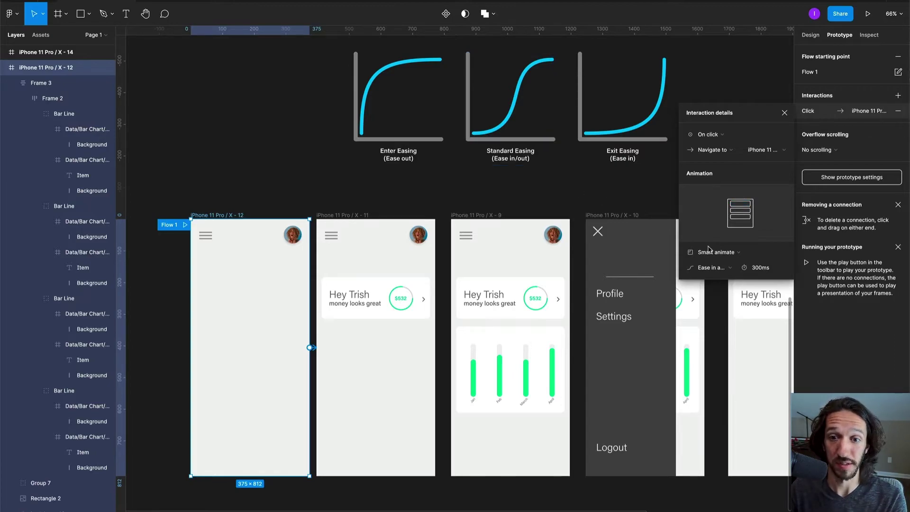
Switch to a Custom bezier shaped as a fast-start ease out, with a 400ms duration
click(715, 268)
click(705, 312)
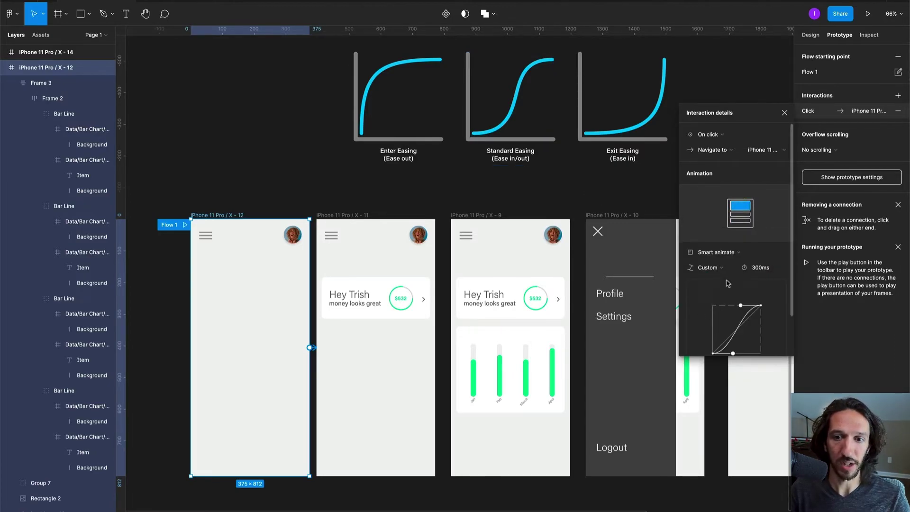
scroll(728, 282, down, 3)
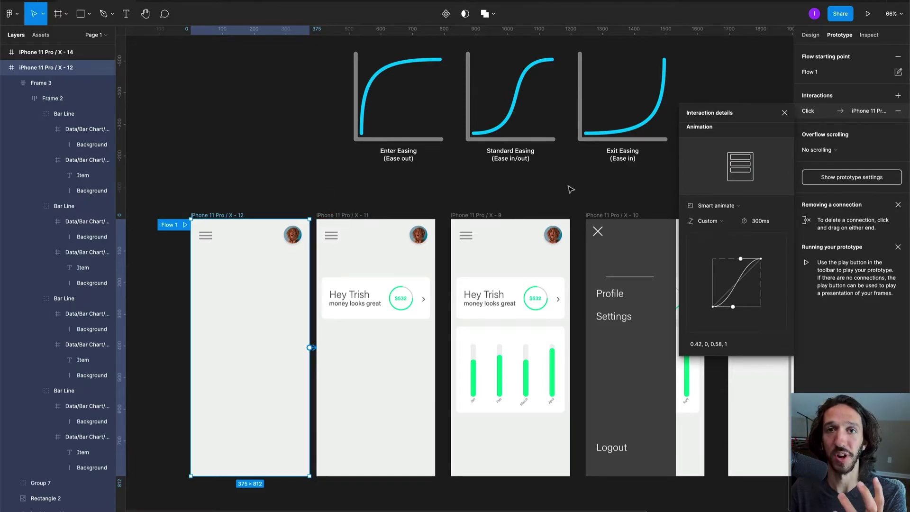
drag(733, 308, 732, 261)
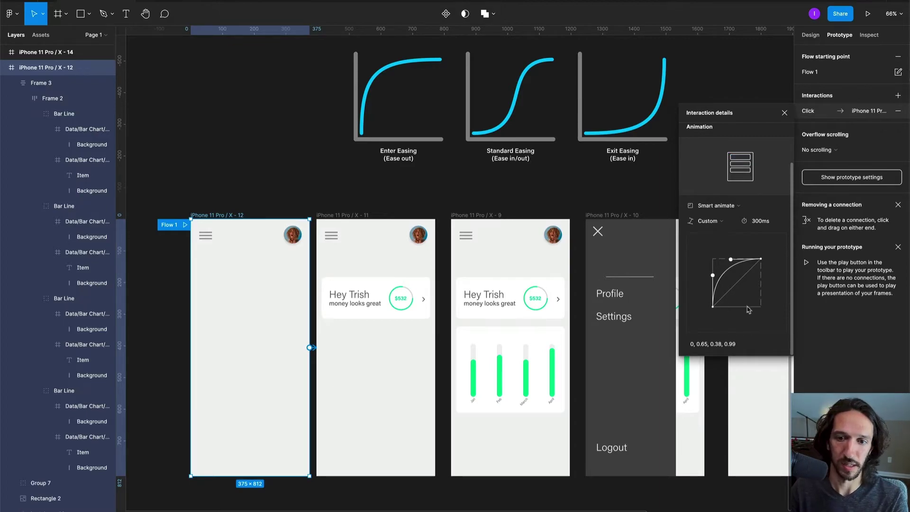
click(764, 222)
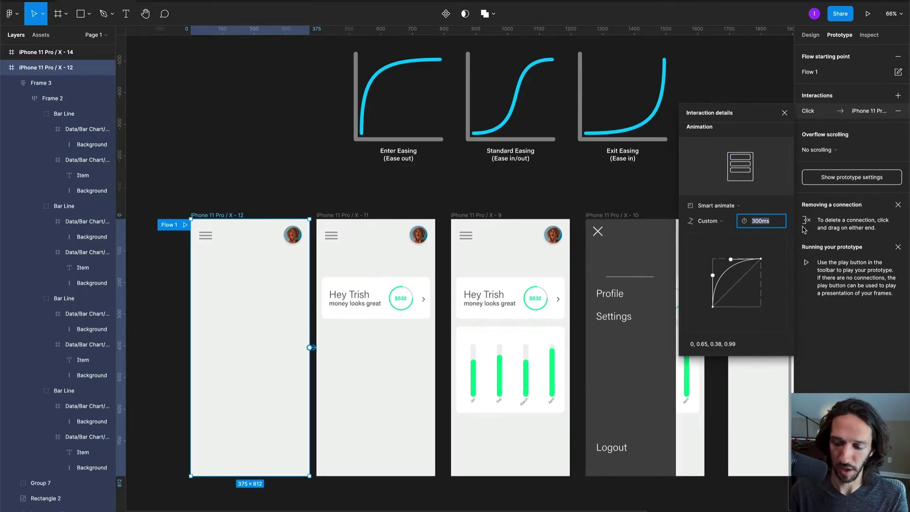
text(400)
key(Return)
Add an On click prototype connection from frame X - 11 to frame X - 9
click(372, 247)
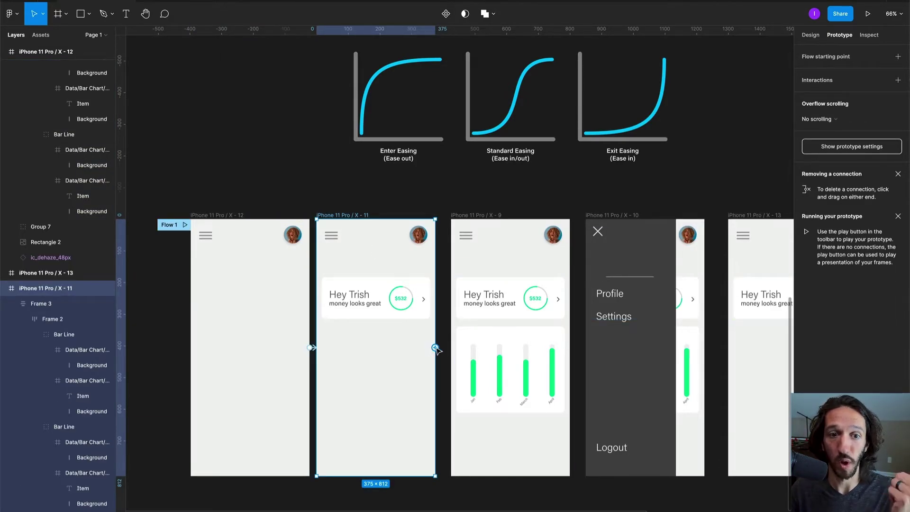
drag(435, 347, 481, 346)
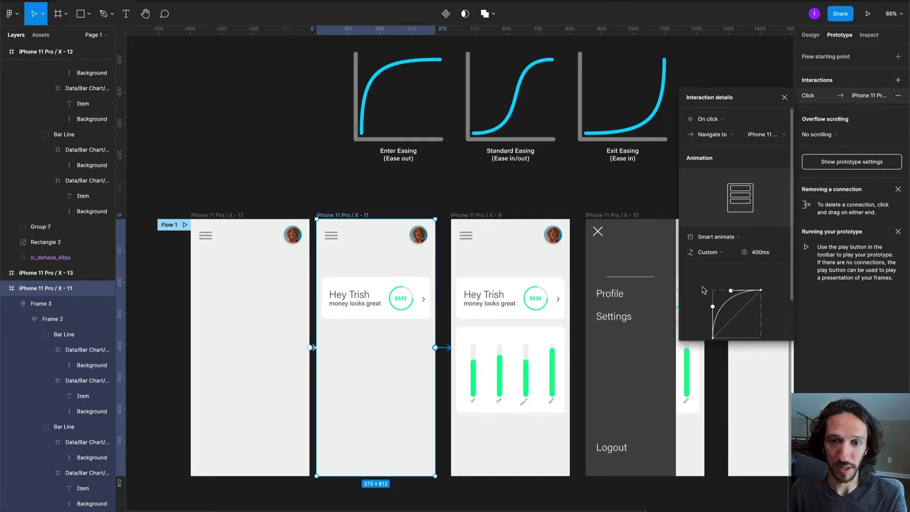
scroll(743, 263, down, 1)
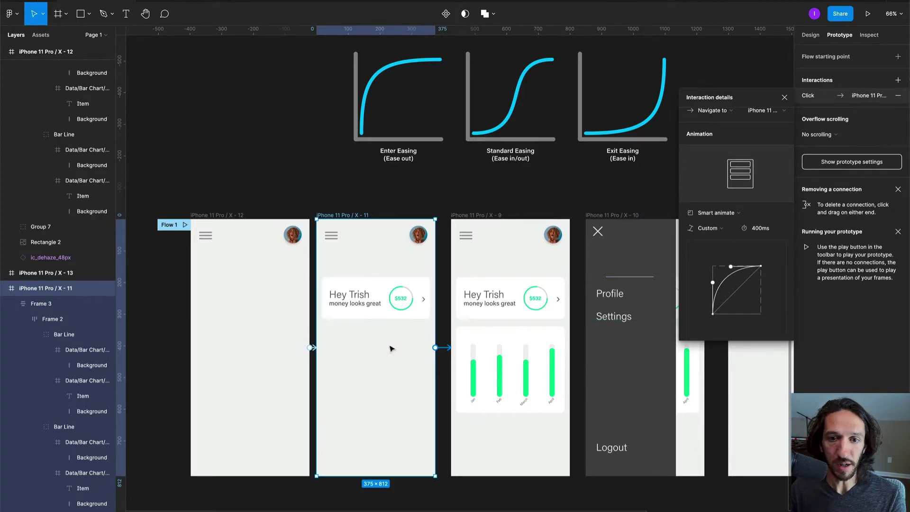
Drill into the green bar fills of the X - 15 chart and drag them down to low stubs
click(548, 195)
scroll(483, 180, right, 2)
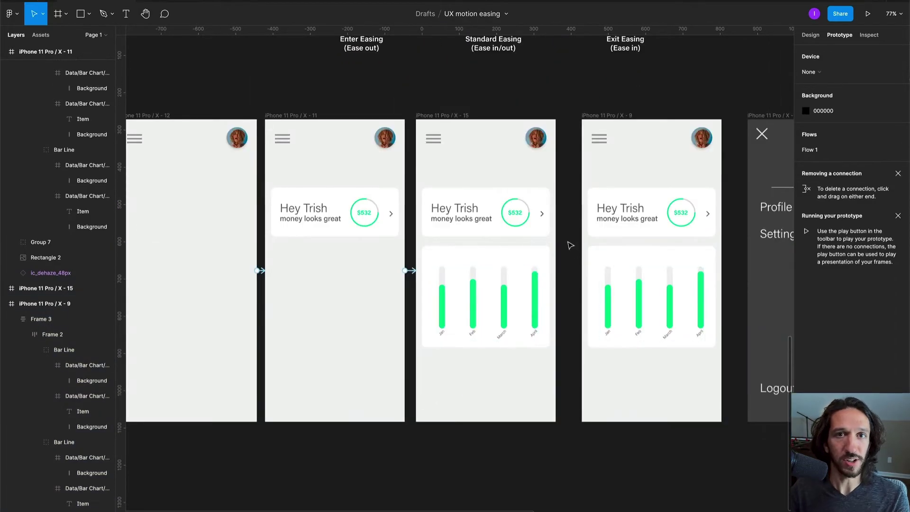
scroll(561, 264, up, 1)
click(461, 321)
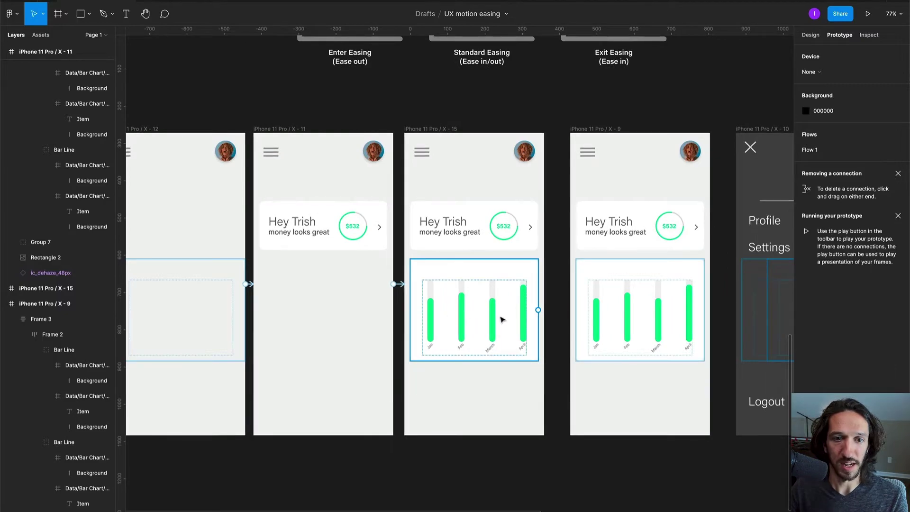
click(549, 323)
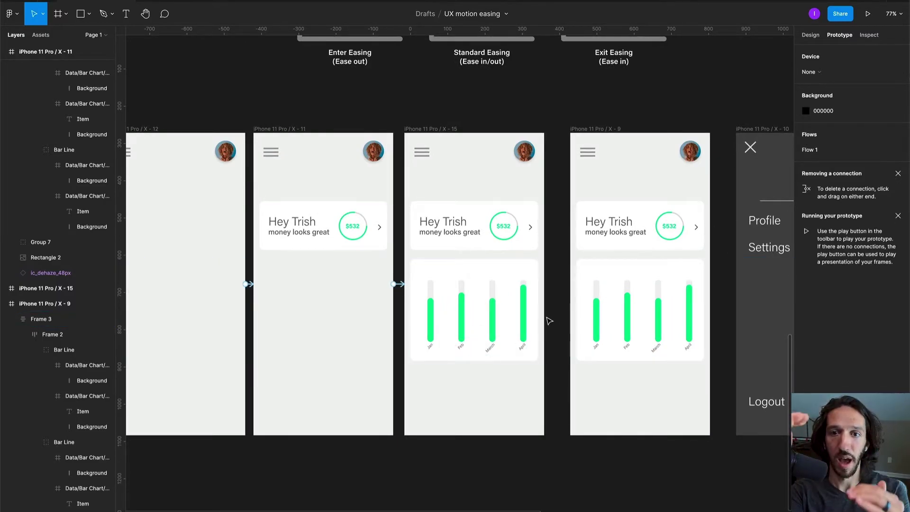
click(431, 312)
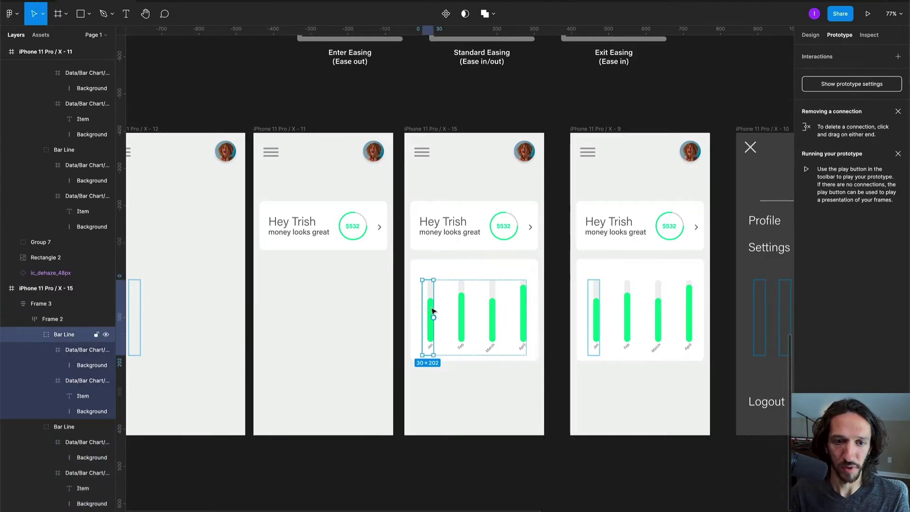
click(432, 311)
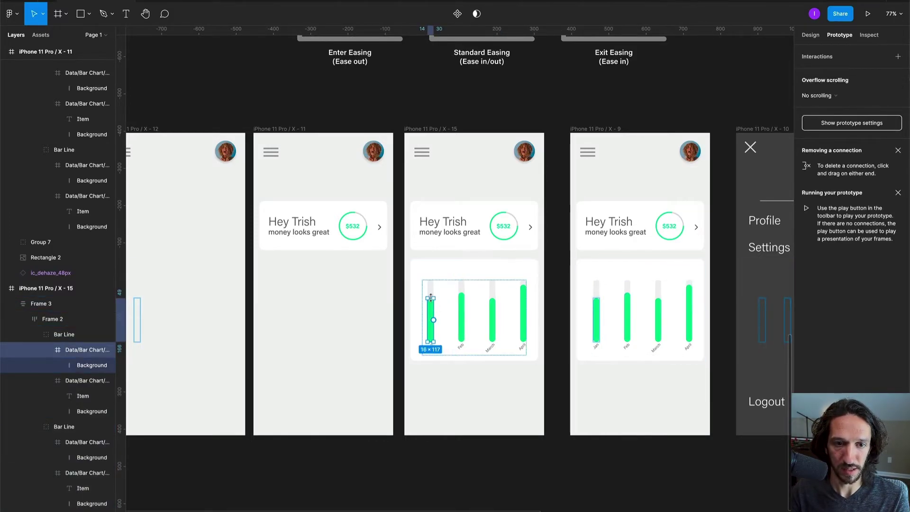
drag(429, 299, 463, 338)
click(462, 301)
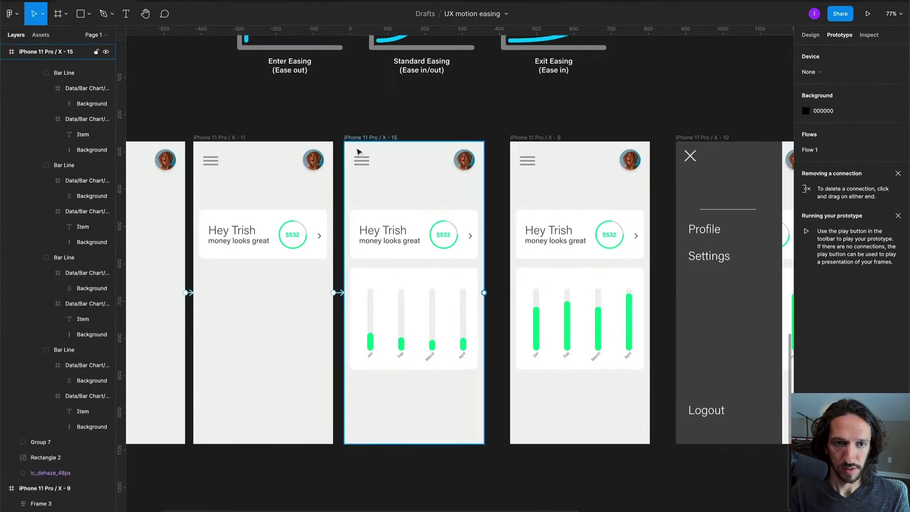
Link the X - 15 chart to the X - 9 chart with a prototype connection
click(441, 308)
drag(478, 318, 578, 325)
scroll(716, 255, down, 2)
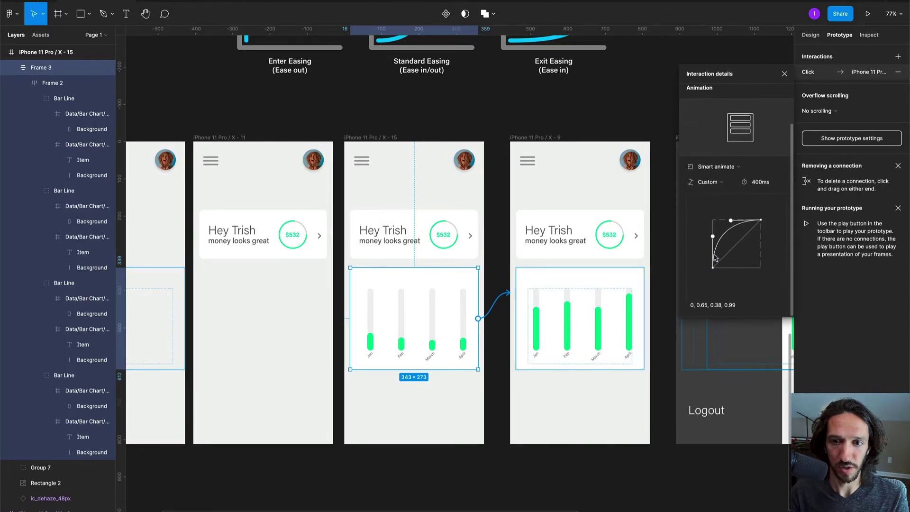
Drag the Custom bezier handles into an S-curve of 0.56, 0, 0.41, 0.99
drag(713, 237, 741, 268)
drag(731, 220, 733, 221)
mouse_move(741, 267)
mouse_down()
mouse_move(749, 271)
mouse_move(736, 269)
mouse_up()
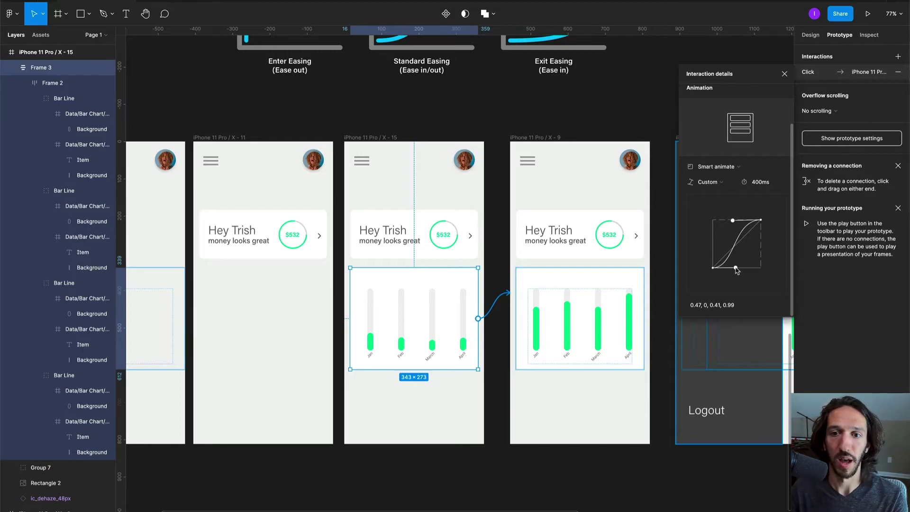
drag(736, 269, 740, 269)
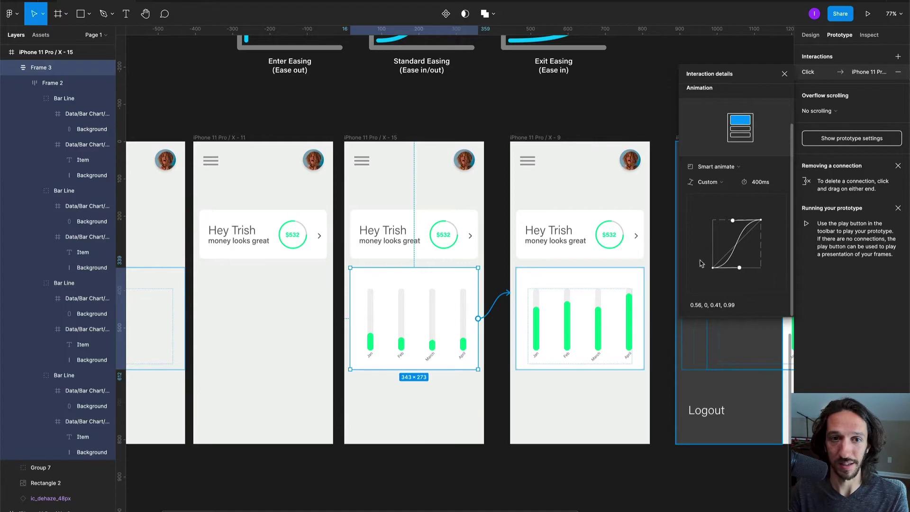
scroll(639, 115, up, 5)
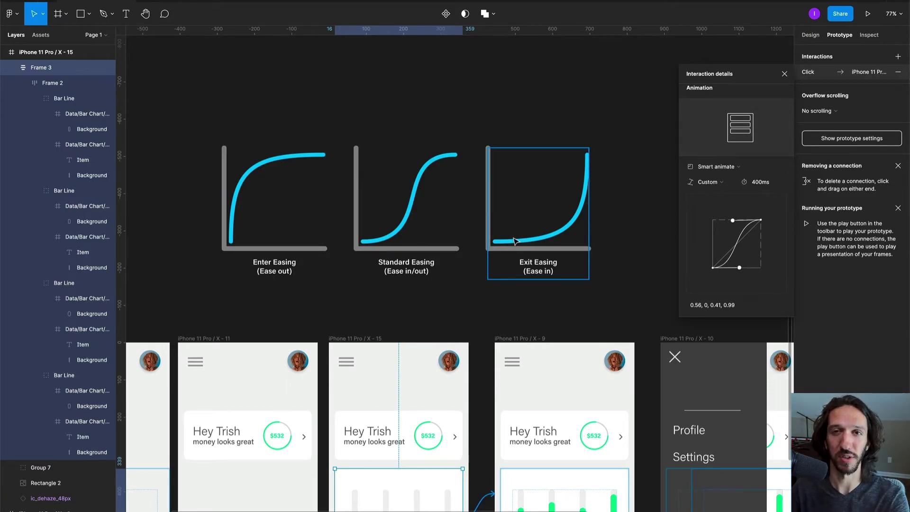
Remove the existing prototype connection from X - 9's hamburger icon
scroll(614, 280, down, 3)
scroll(593, 194, down, 2)
click(318, 122)
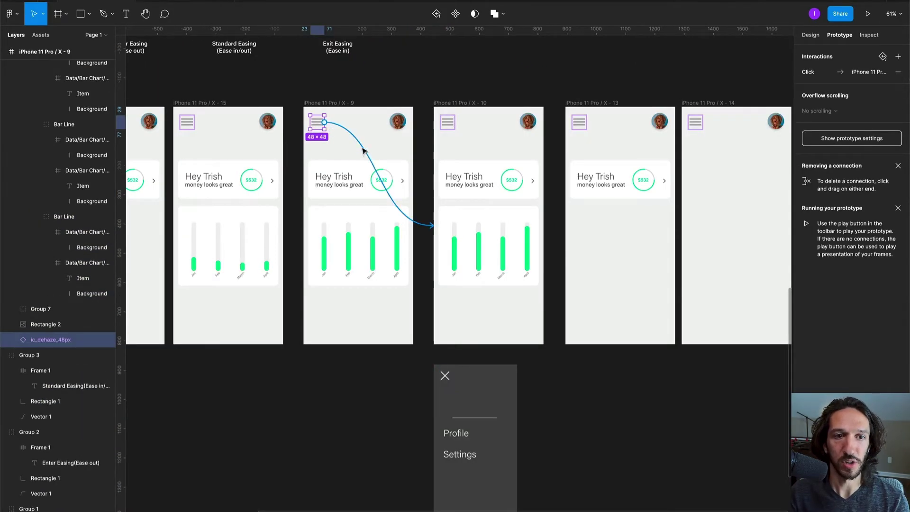
drag(334, 126, 429, 247)
Wrap the side-menu group in a new frame via Frame selection and name it 'menu'
click(474, 390)
right_click(474, 390)
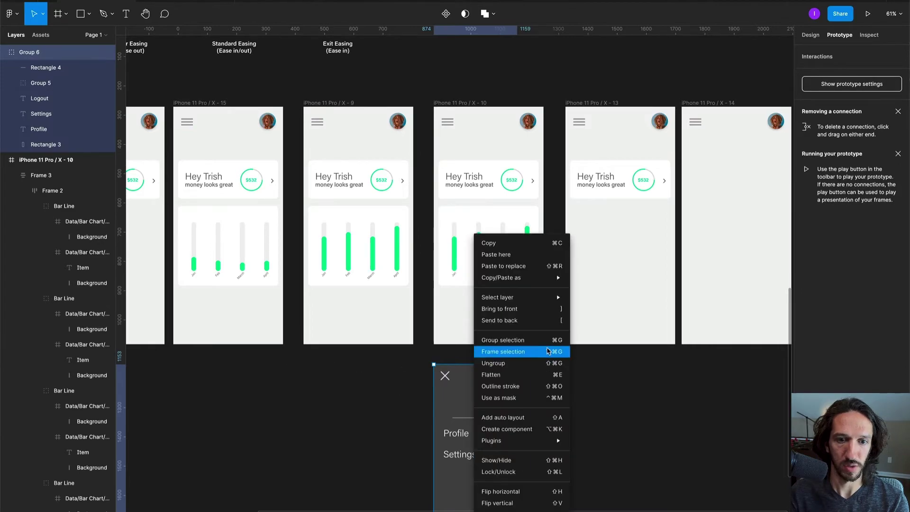
click(504, 350)
click(609, 389)
click(445, 360)
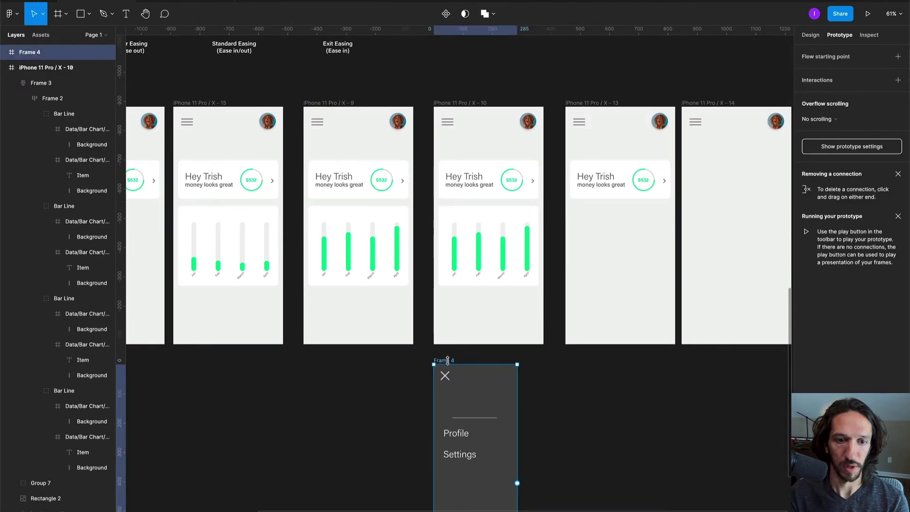
double_click(448, 361)
text(enu)
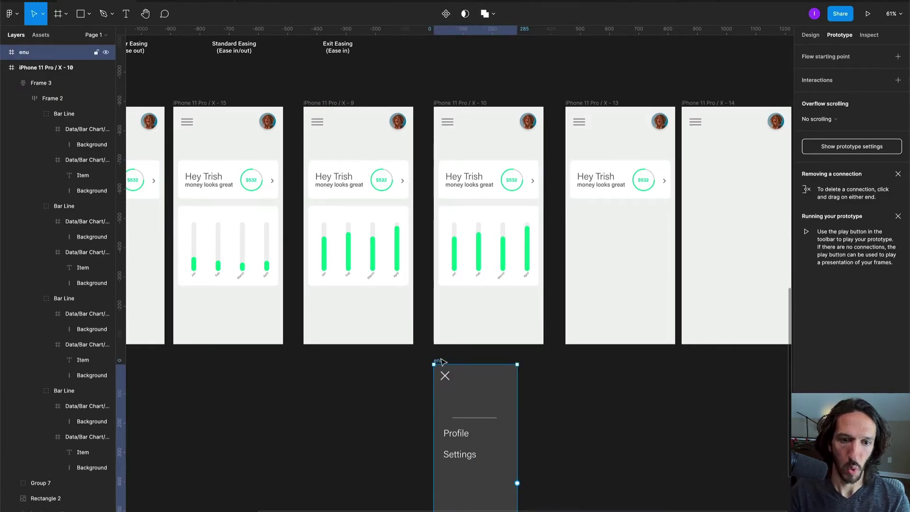
key(Home)
text(m)
key(Return)
Link X-9's hamburger icon to the menu frame as an Open overlay pinned top left
click(317, 121)
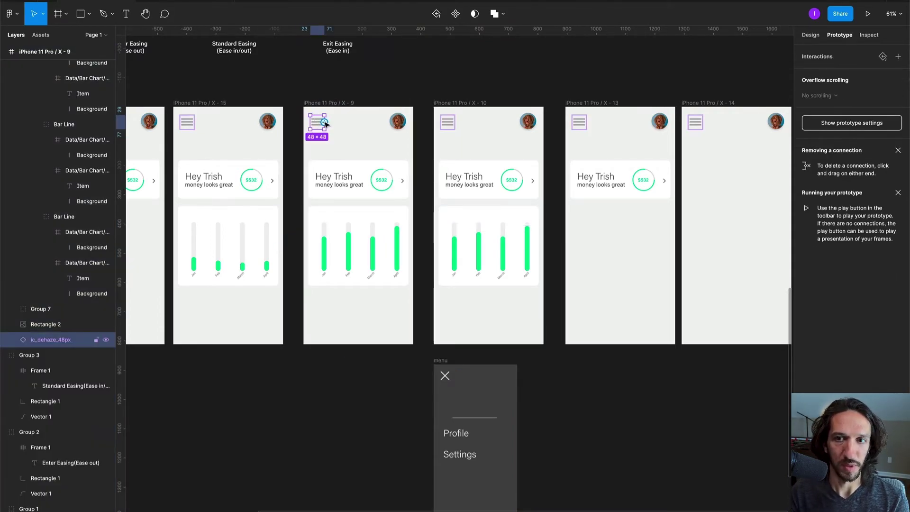
drag(324, 122, 475, 364)
click(724, 112)
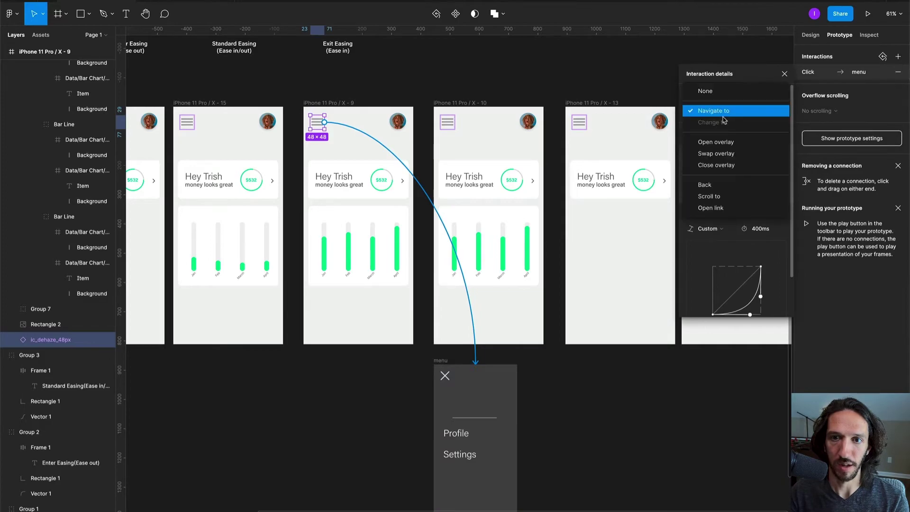
click(723, 151)
click(712, 150)
click(710, 163)
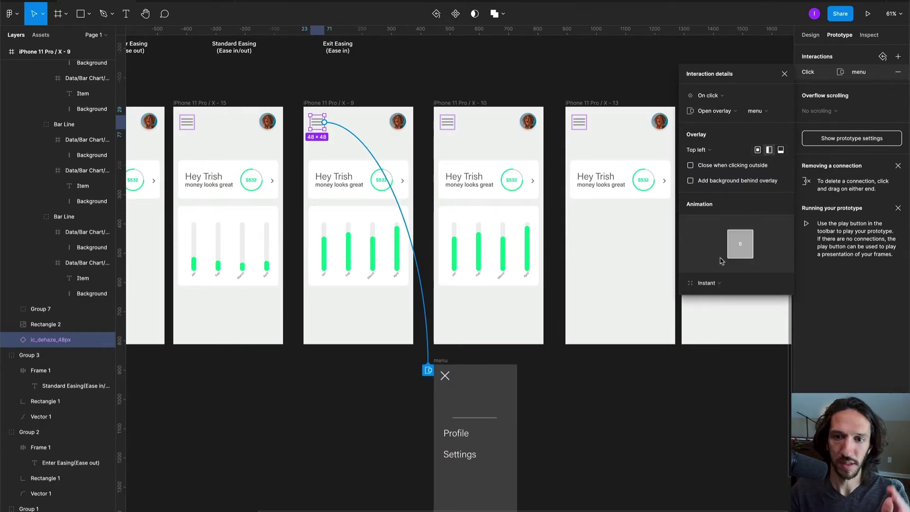
Make the overlay Move in from left with an ease-out custom curve
click(706, 283)
click(718, 336)
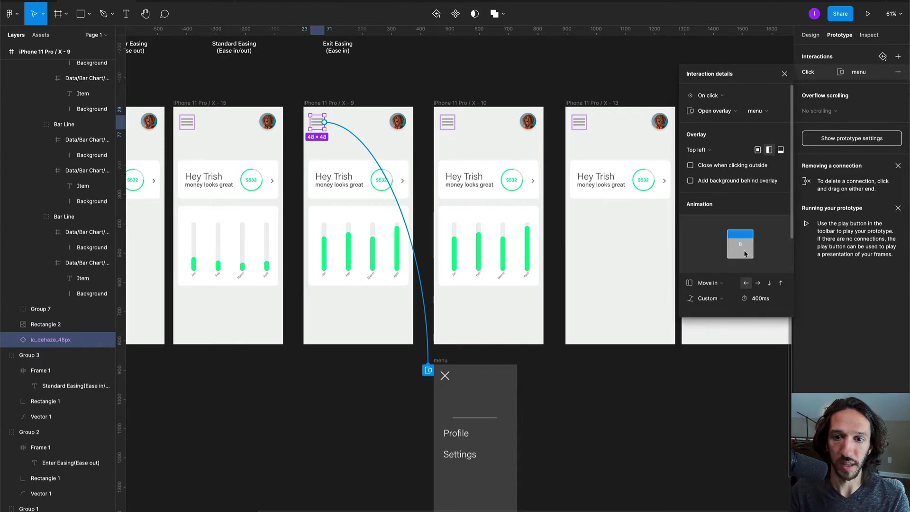
scroll(744, 253, down, 1)
click(715, 264)
click(711, 264)
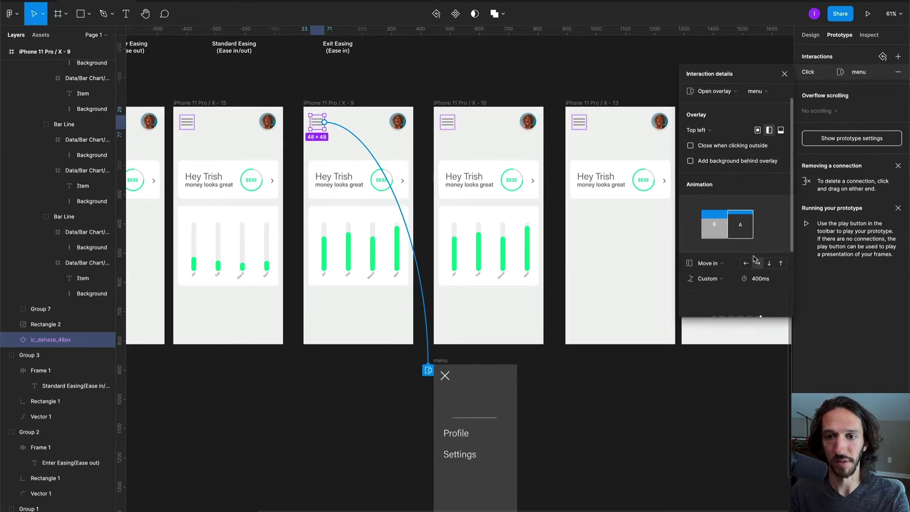
scroll(751, 270, down, 3)
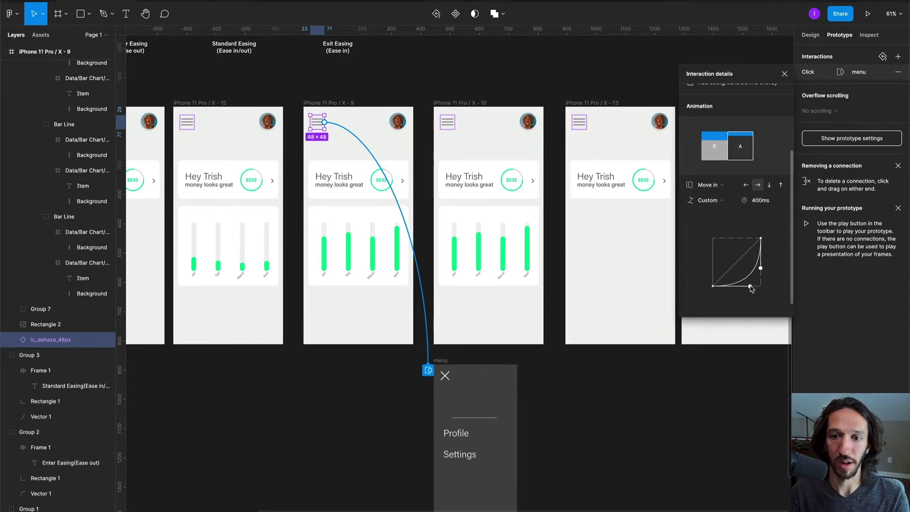
drag(750, 286, 713, 250)
drag(760, 268, 731, 241)
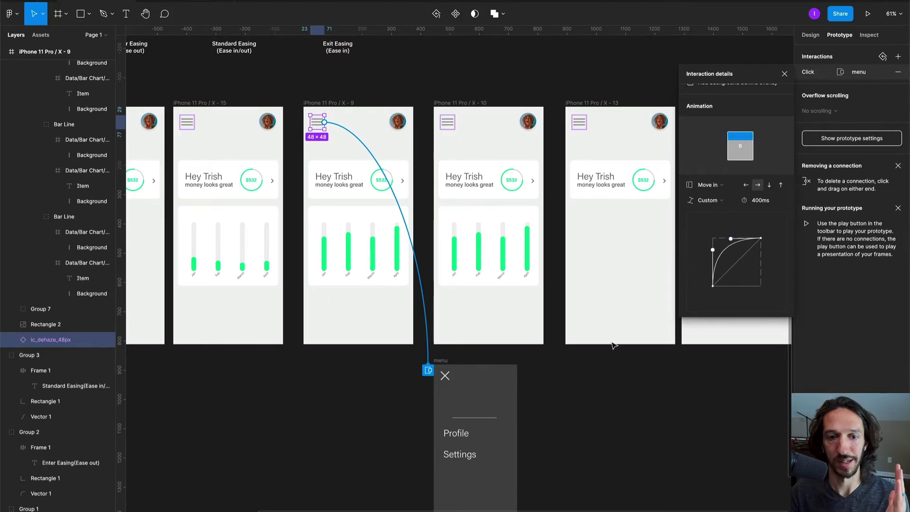
click(568, 394)
Connect the menu's close X icon back to screen X-9
click(445, 376)
double_click(445, 375)
drag(451, 378, 392, 198)
Set the menu's close X interaction to Close overlay
click(720, 114)
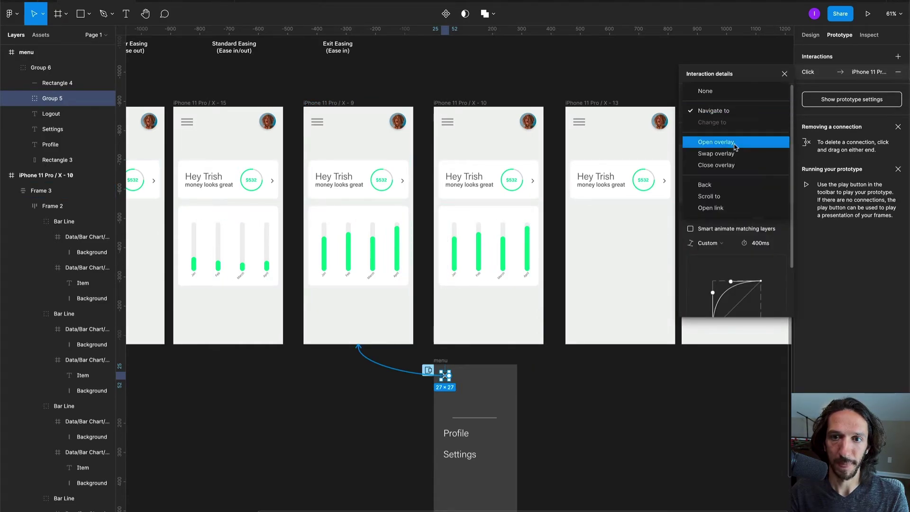
click(732, 166)
click(727, 115)
click(727, 117)
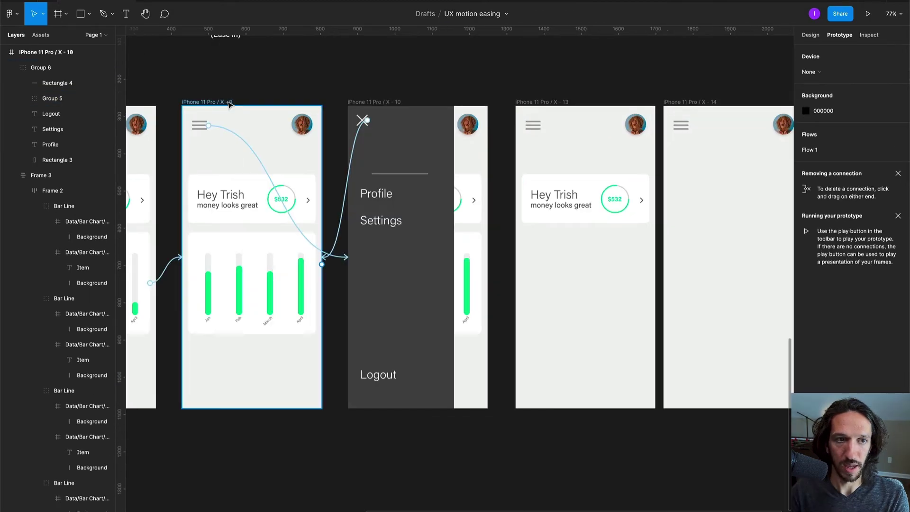
Link screen X-9 onward to screen X-13 with Smart Animate and check the interaction
click(218, 102)
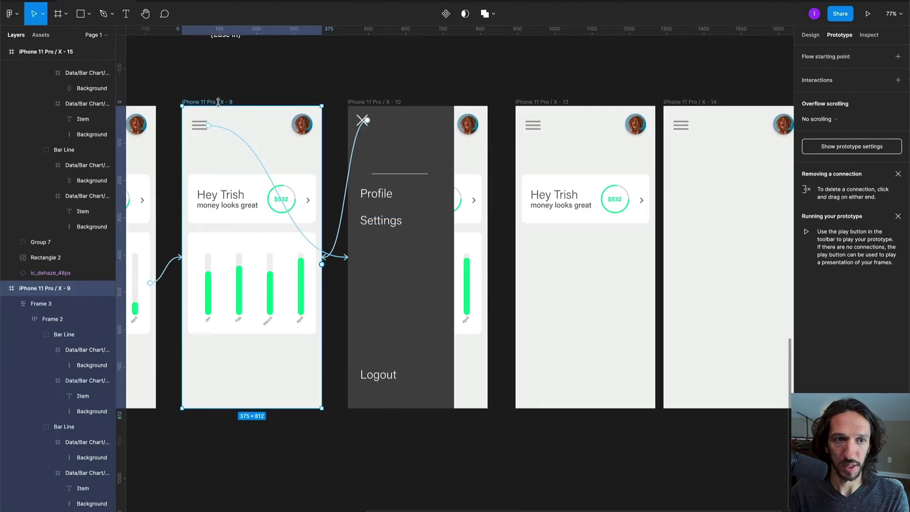
drag(322, 264, 572, 287)
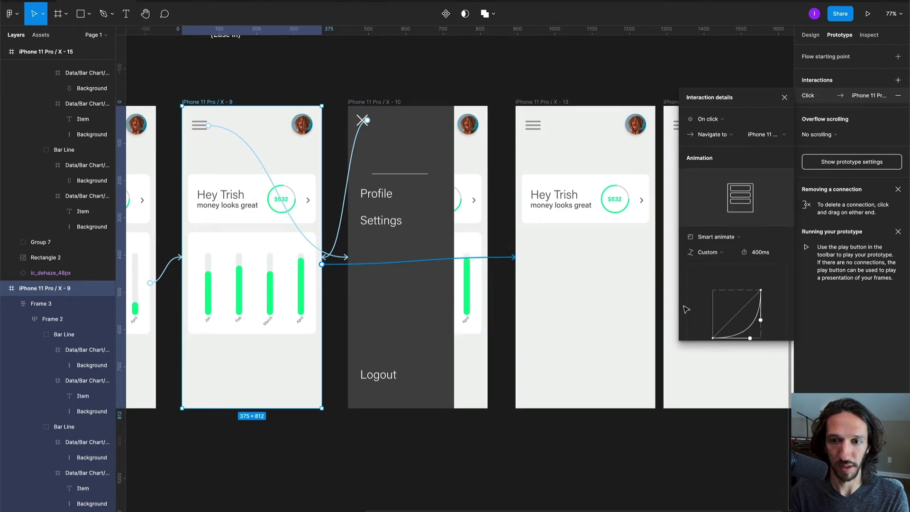
click(587, 90)
scroll(587, 90, right, 3)
click(465, 106)
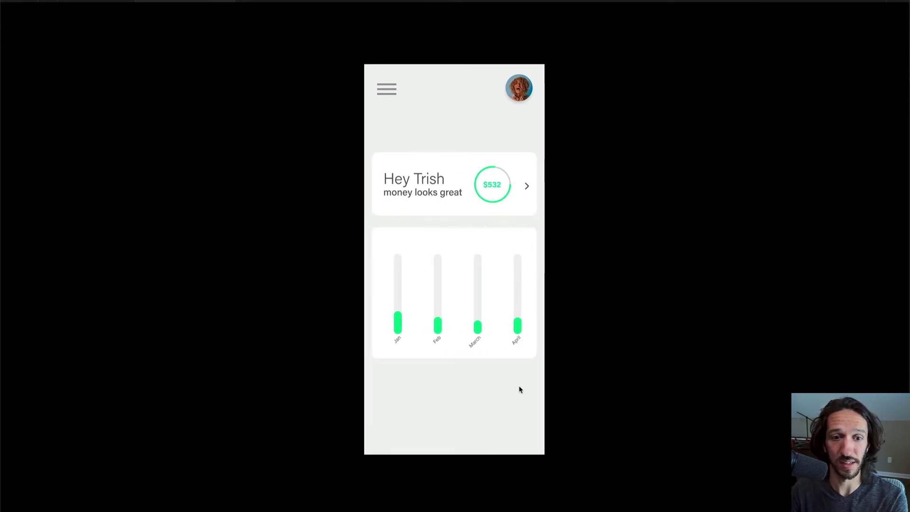
click(527, 349)
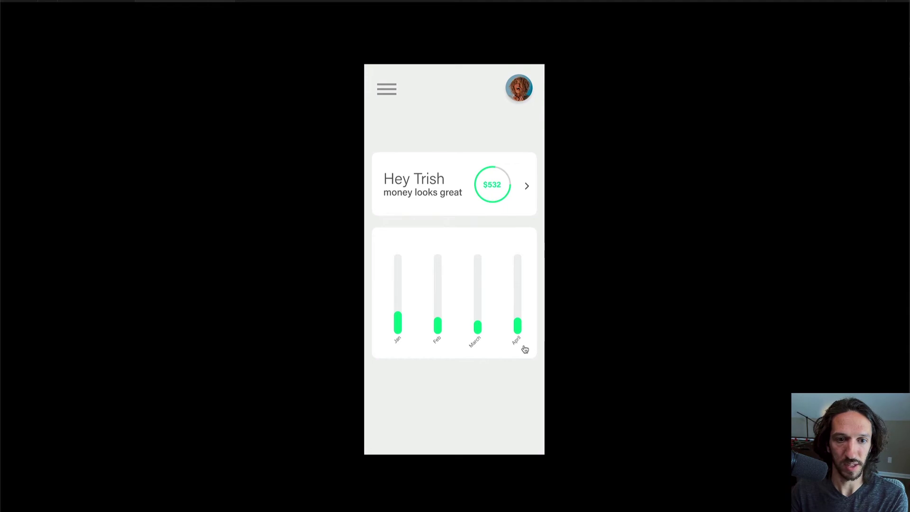
click(525, 349)
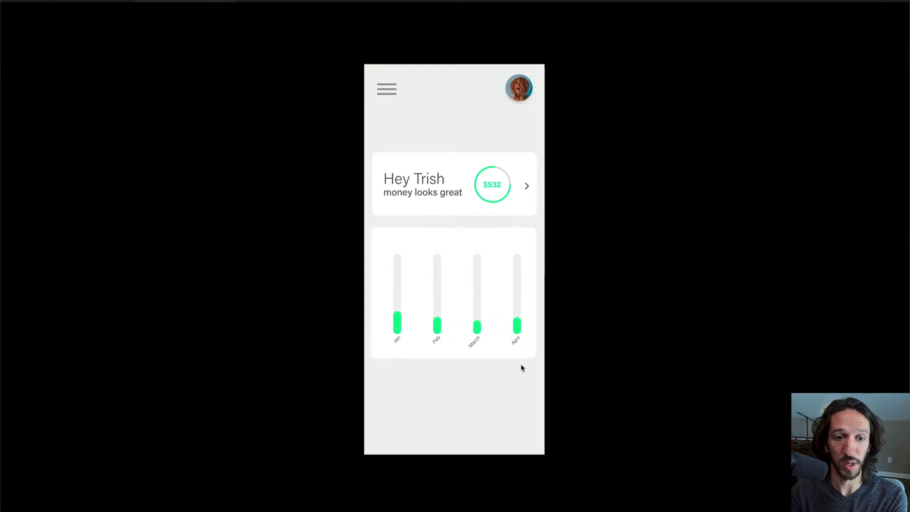
click(385, 90)
click(381, 85)
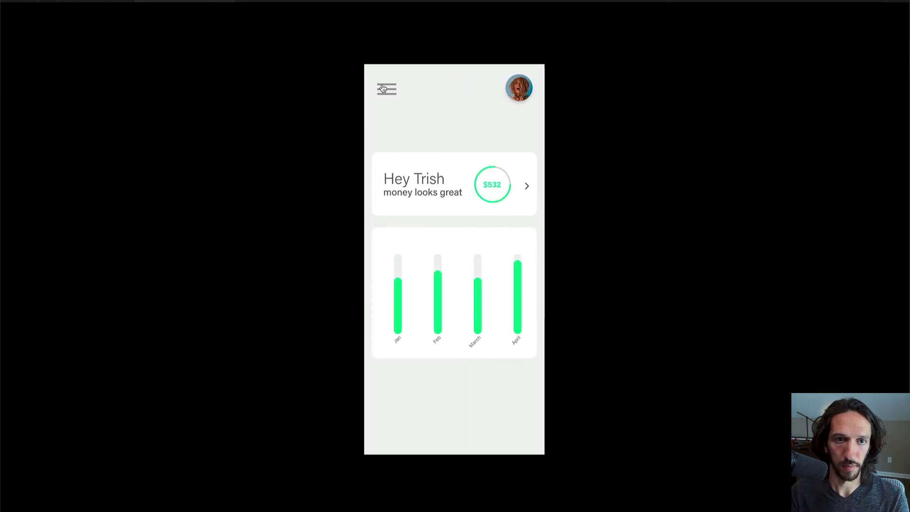
click(386, 88)
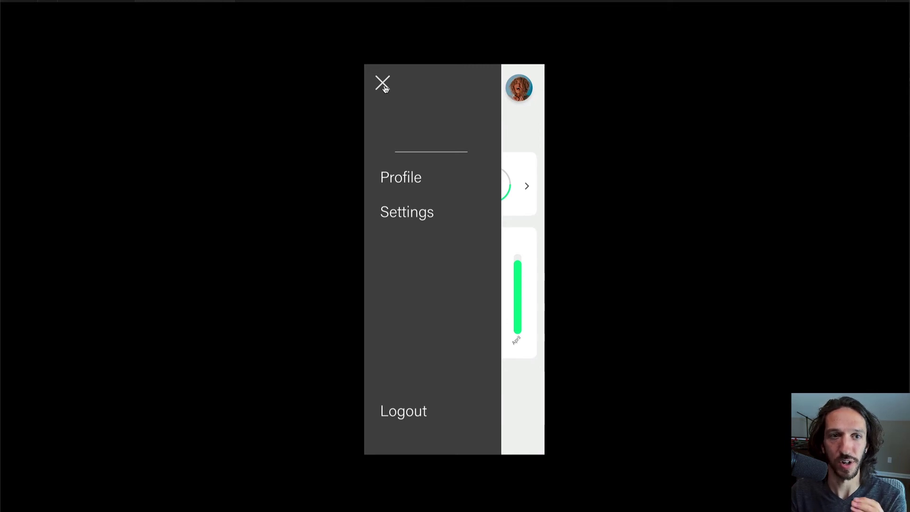
click(383, 85)
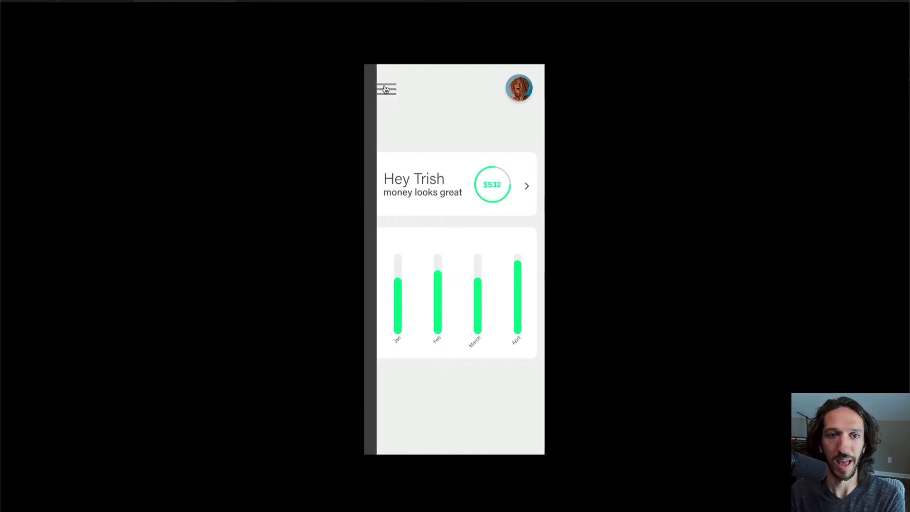
click(386, 91)
click(383, 87)
click(387, 95)
click(388, 91)
click(390, 91)
click(388, 90)
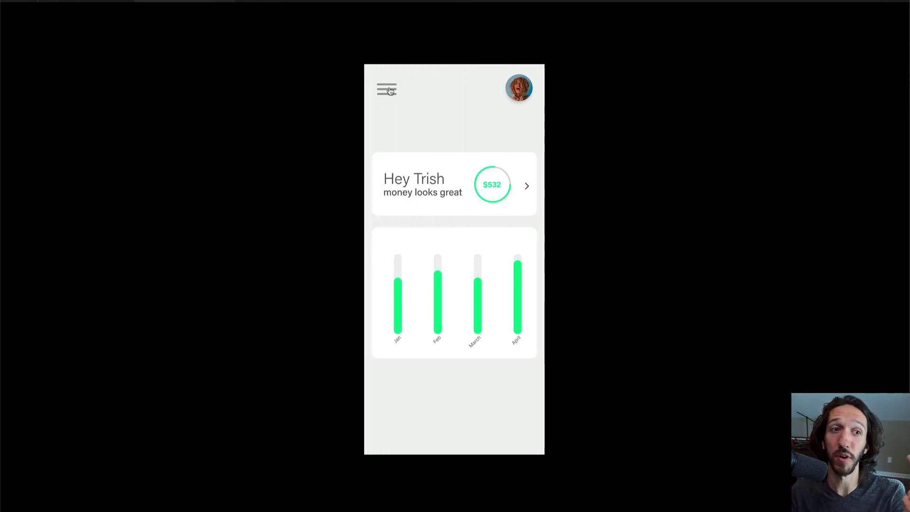
Back in the editor, select then deselect X-9's bar-chart tile and present the prototype full-screen
key(Escape)
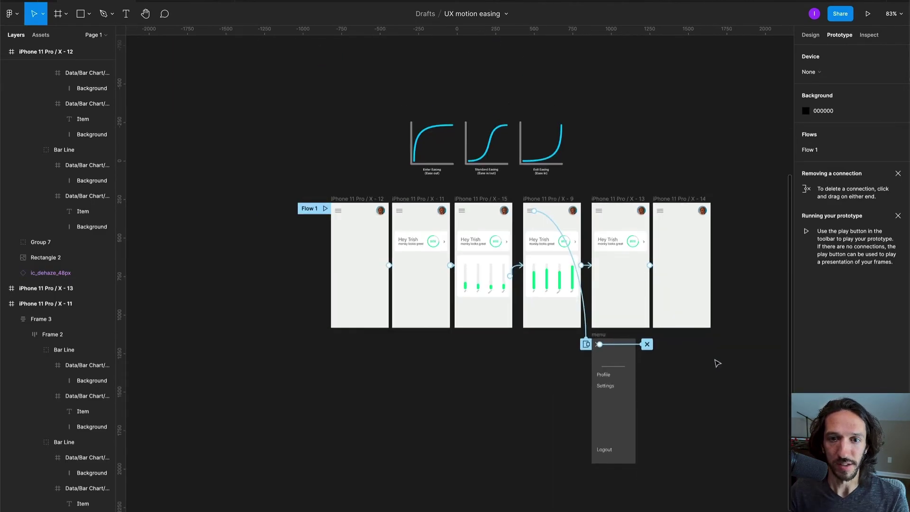
scroll(556, 260, right, 3)
scroll(557, 260, down, 1)
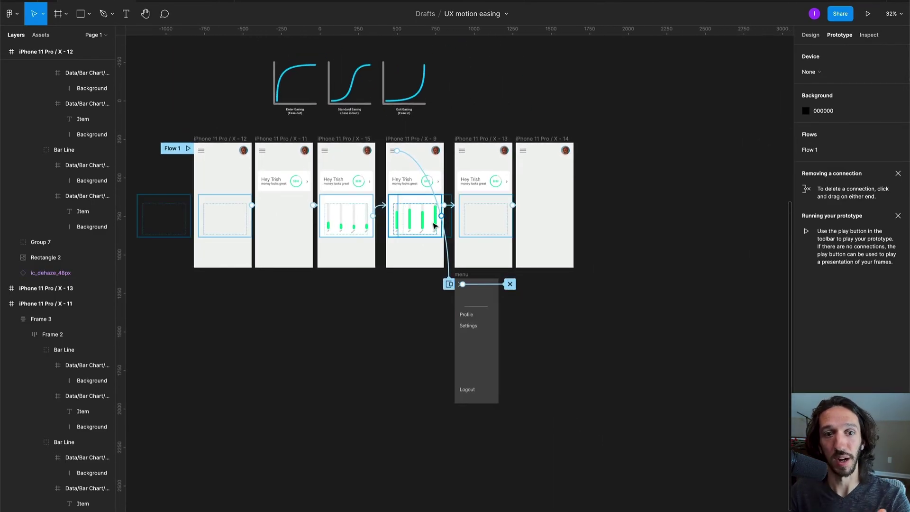
click(406, 216)
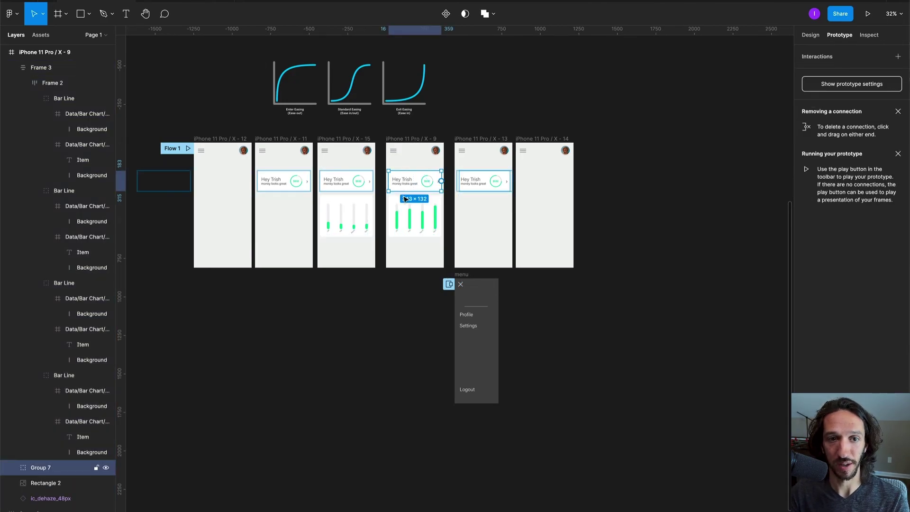
click(481, 124)
key(super+alt+Return)
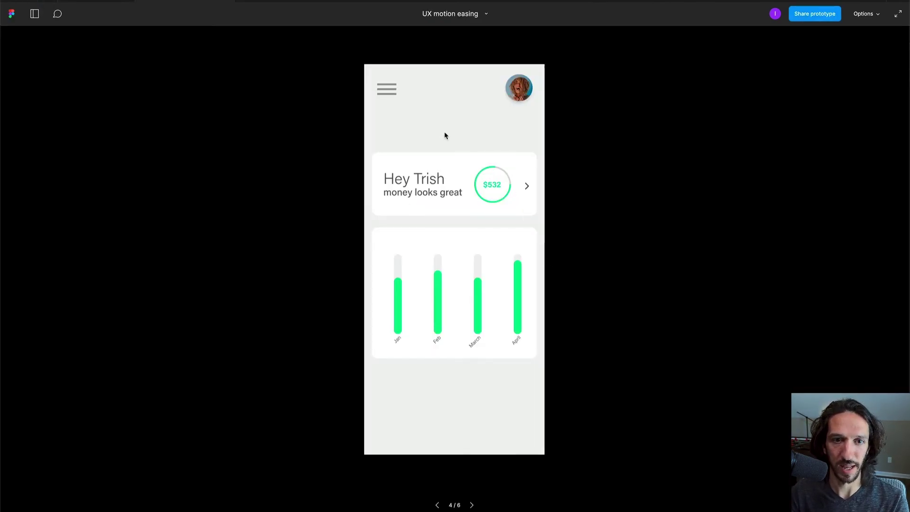